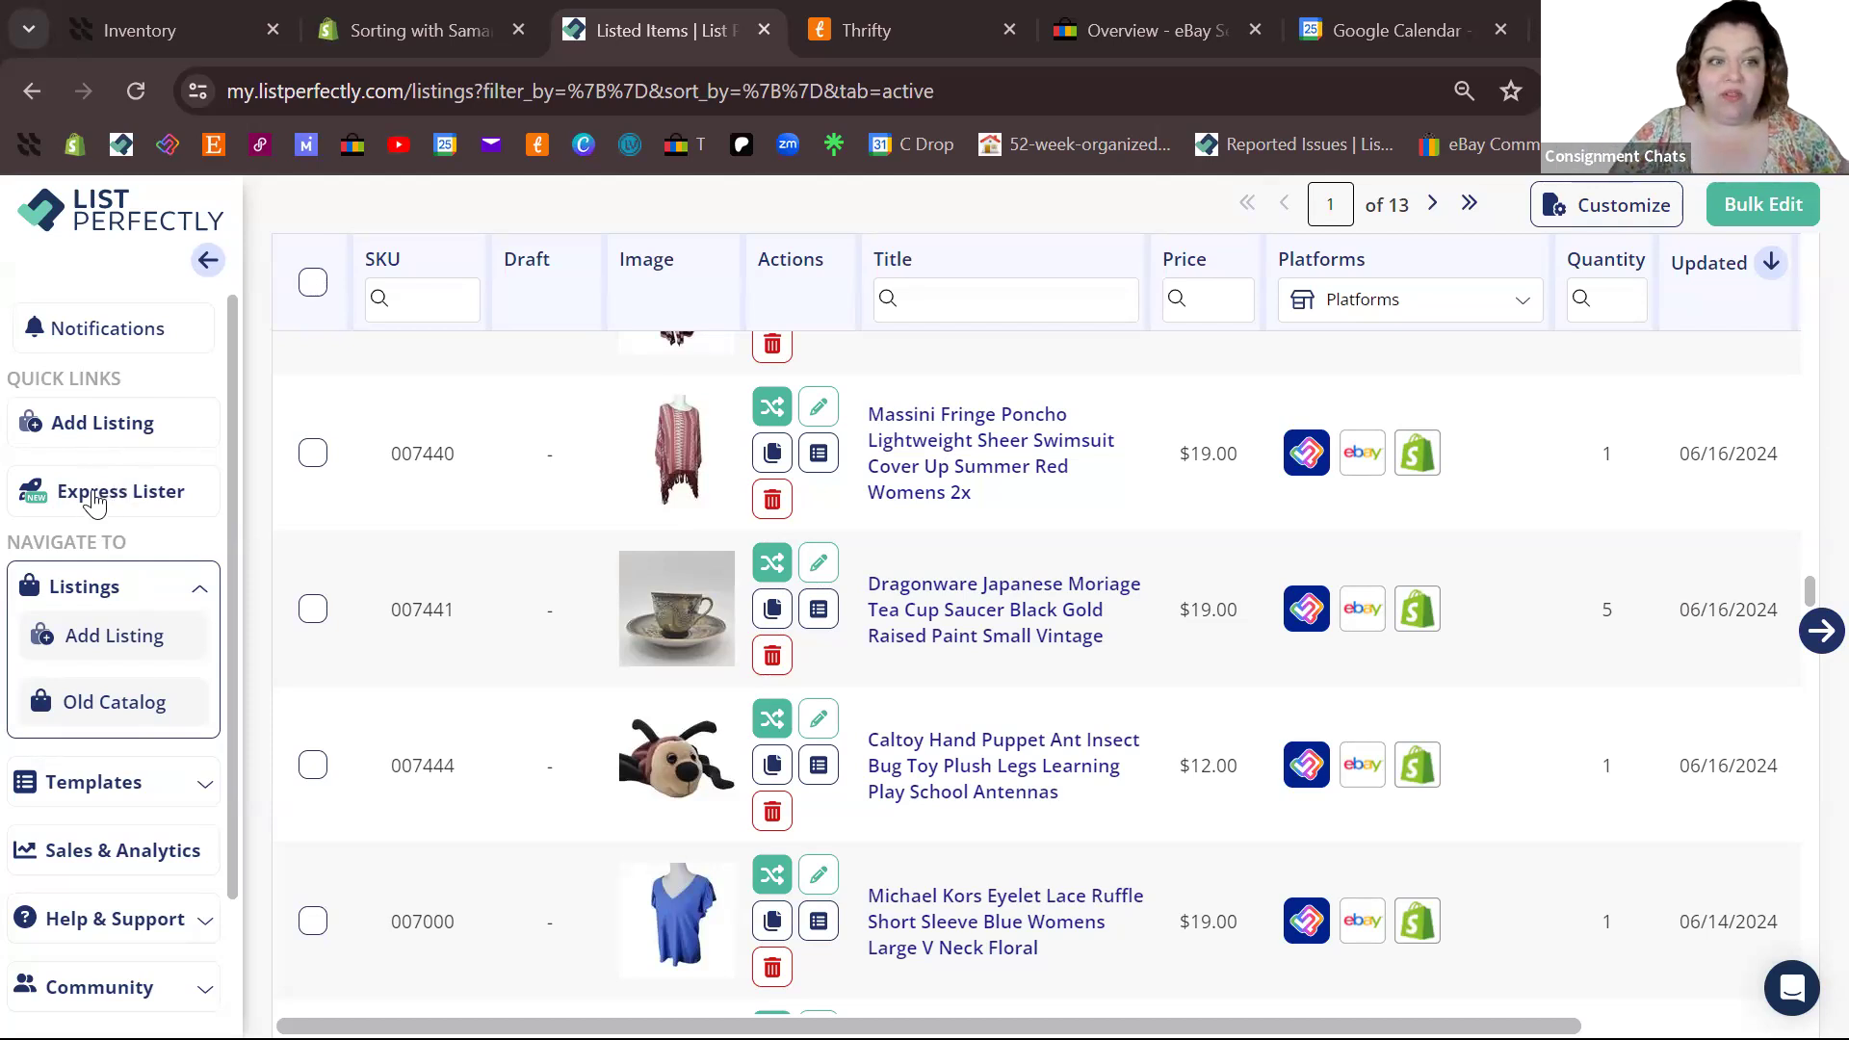
- Open the Express Lister form and look over its default listing fields
click(93, 501)
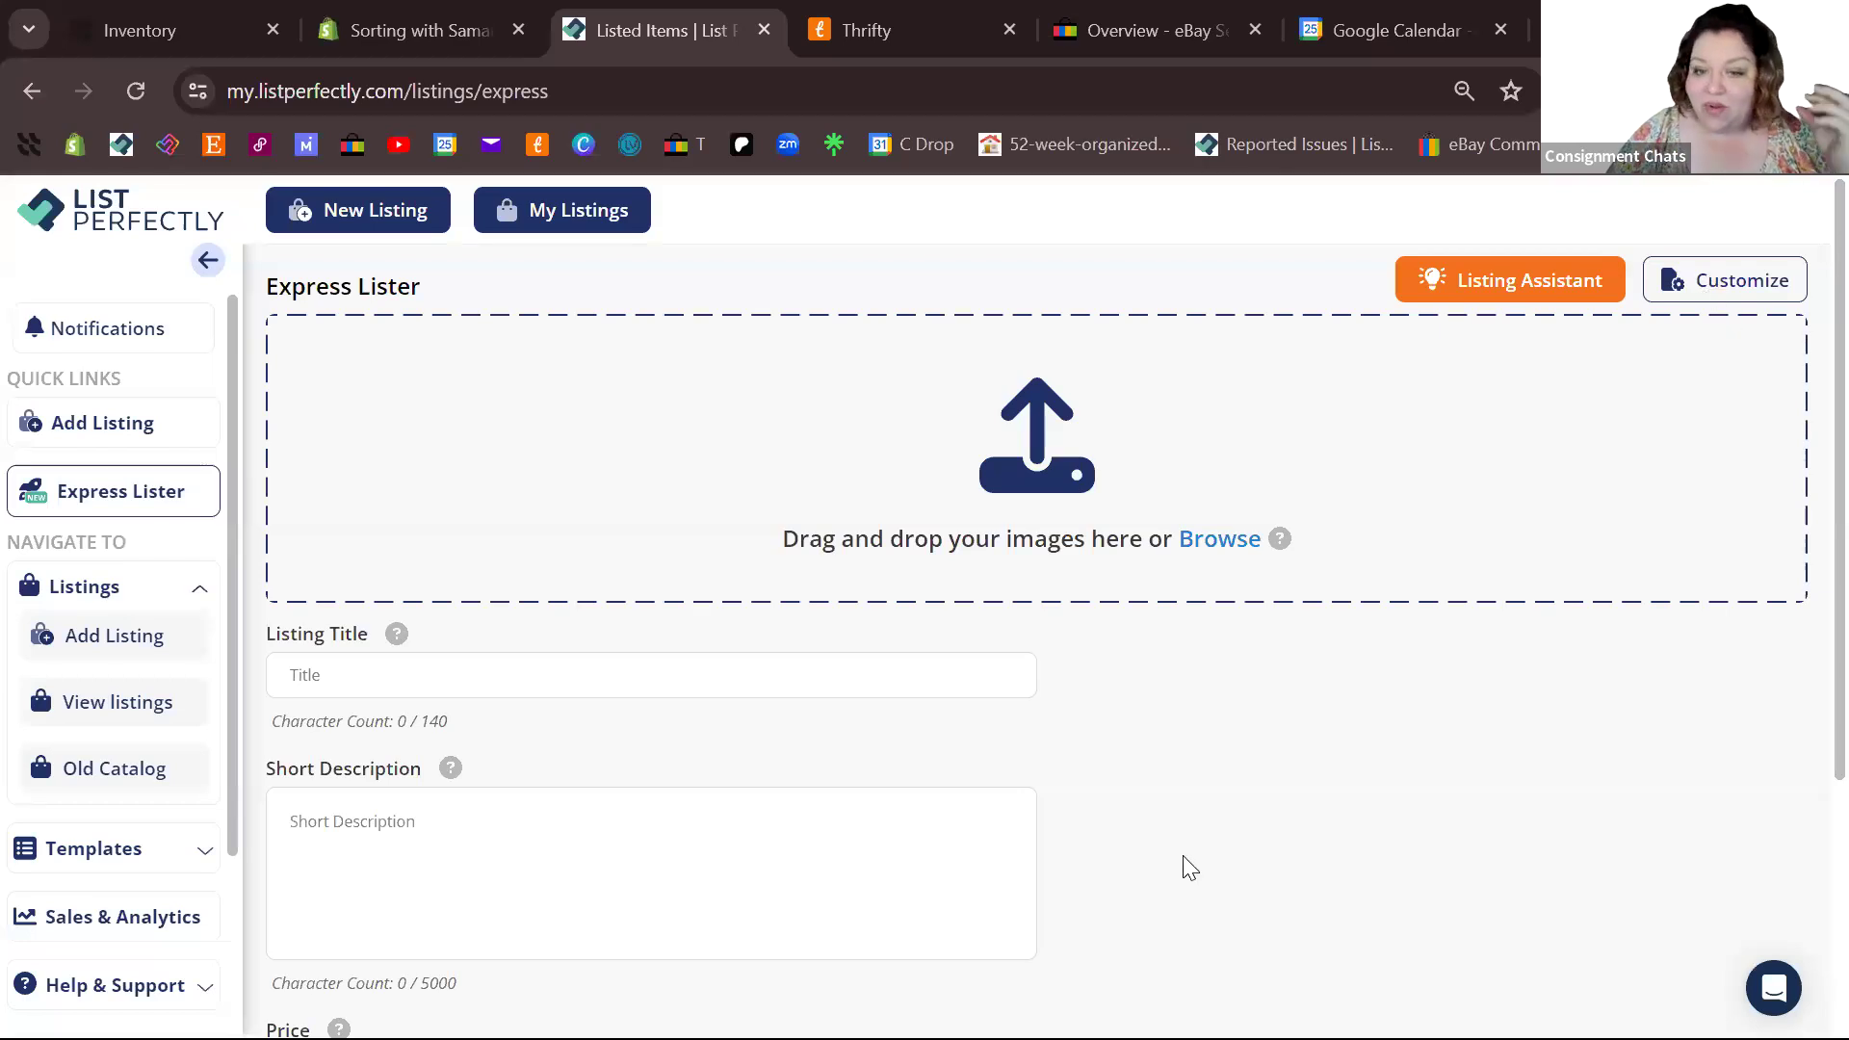
scroll(1184, 867, down, 4)
scroll(1185, 866, up, 3)
scroll(1190, 867, up, 1)
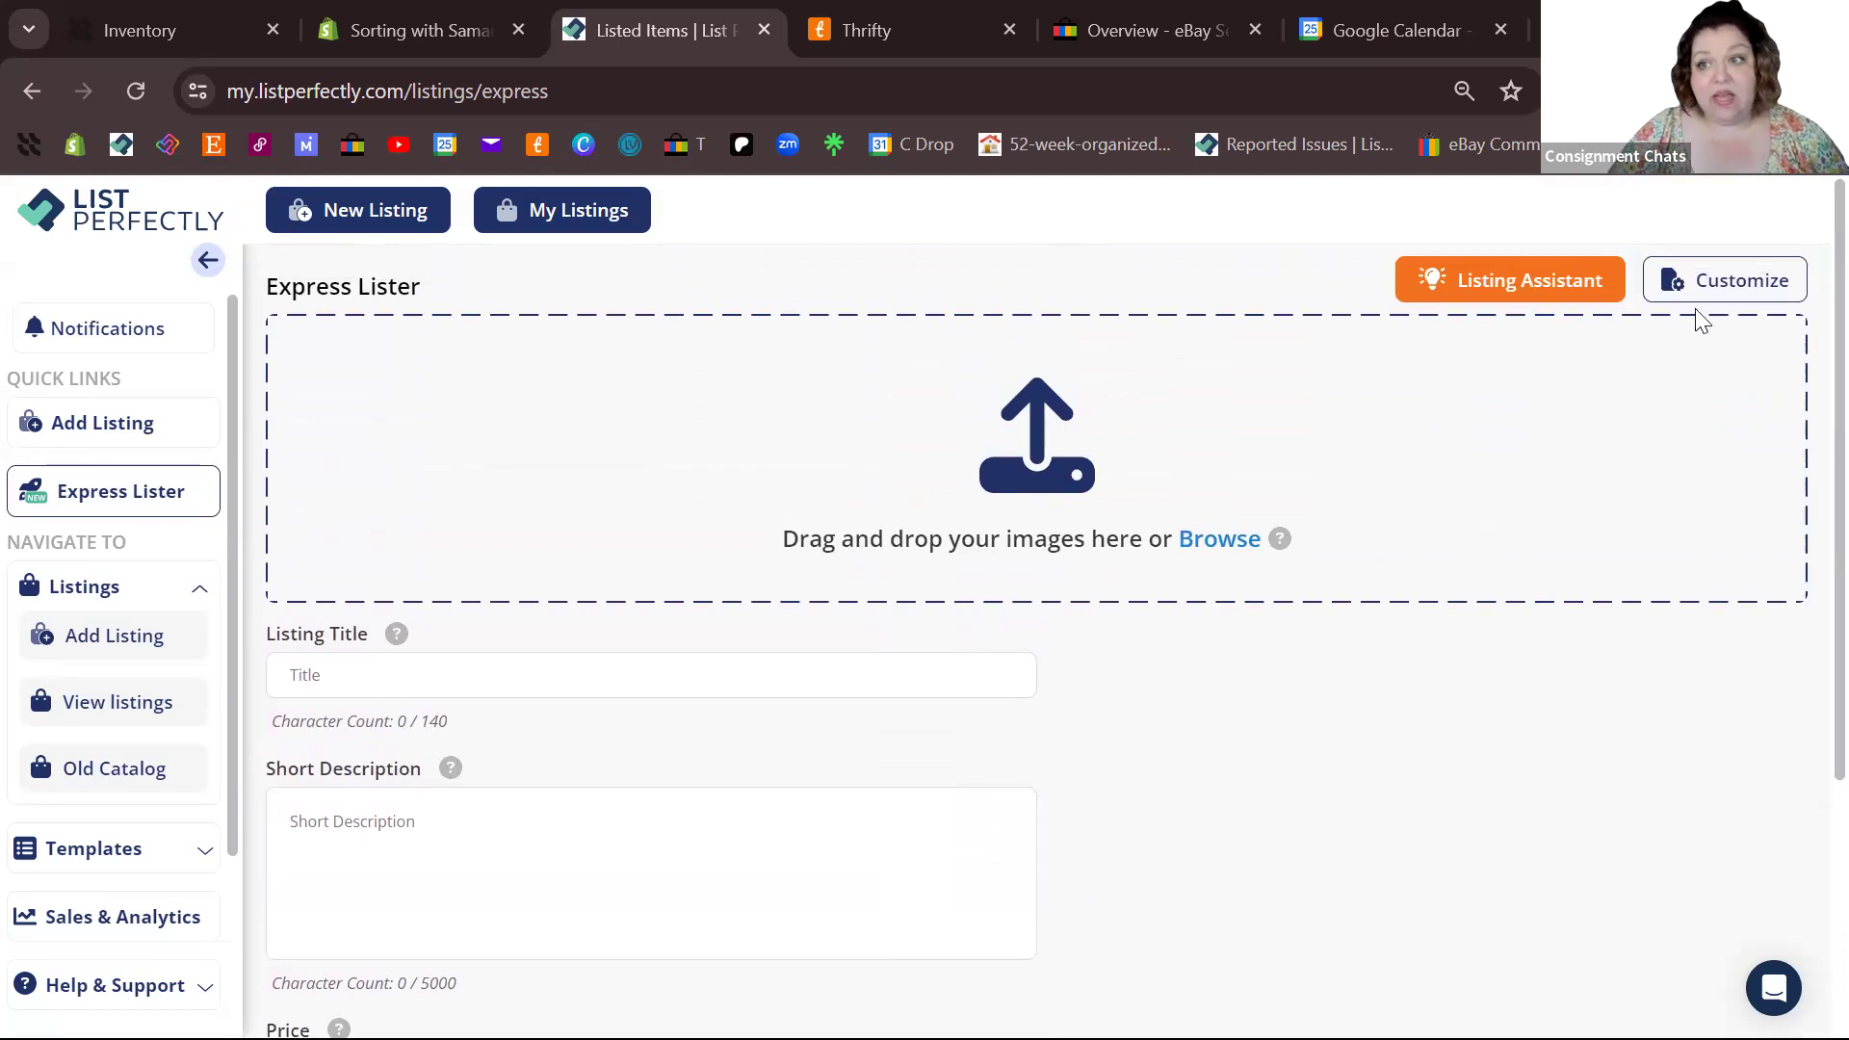
- Open the Express Lister field customization and add the Color field from Basic Info
click(1700, 277)
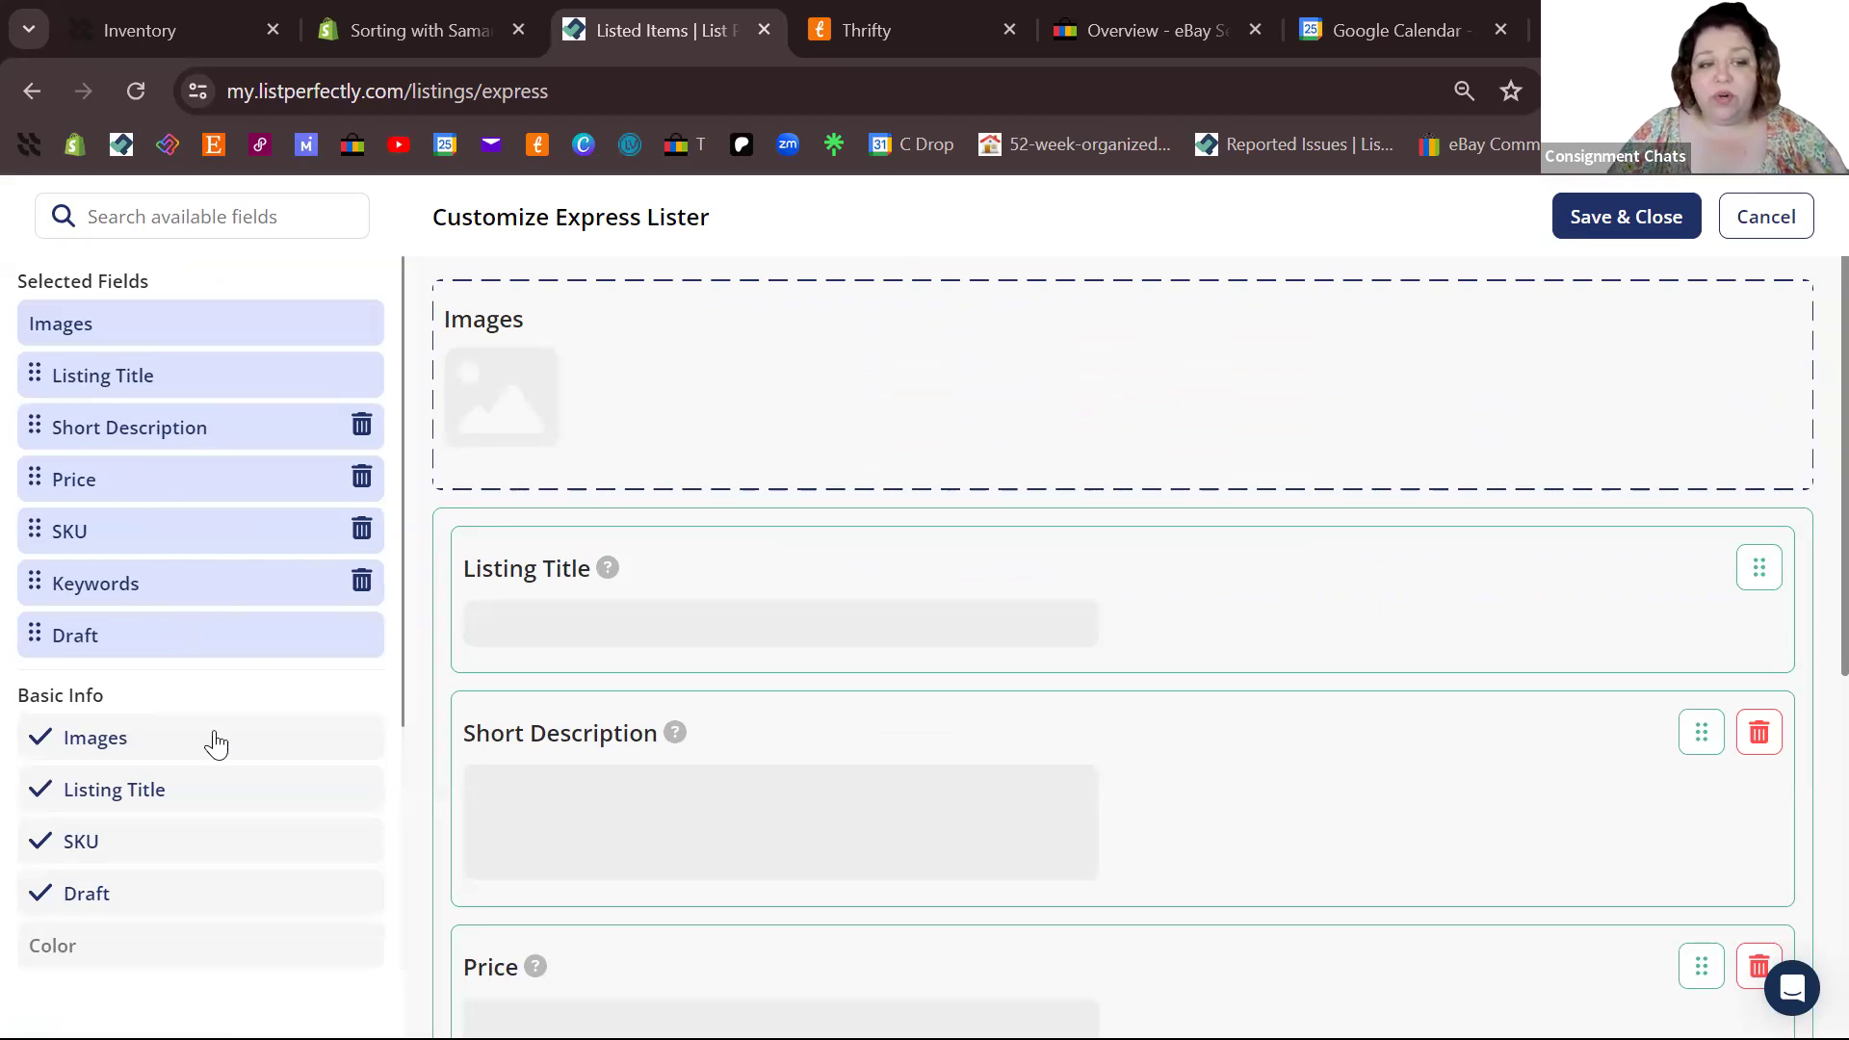
scroll(212, 742, down, 4)
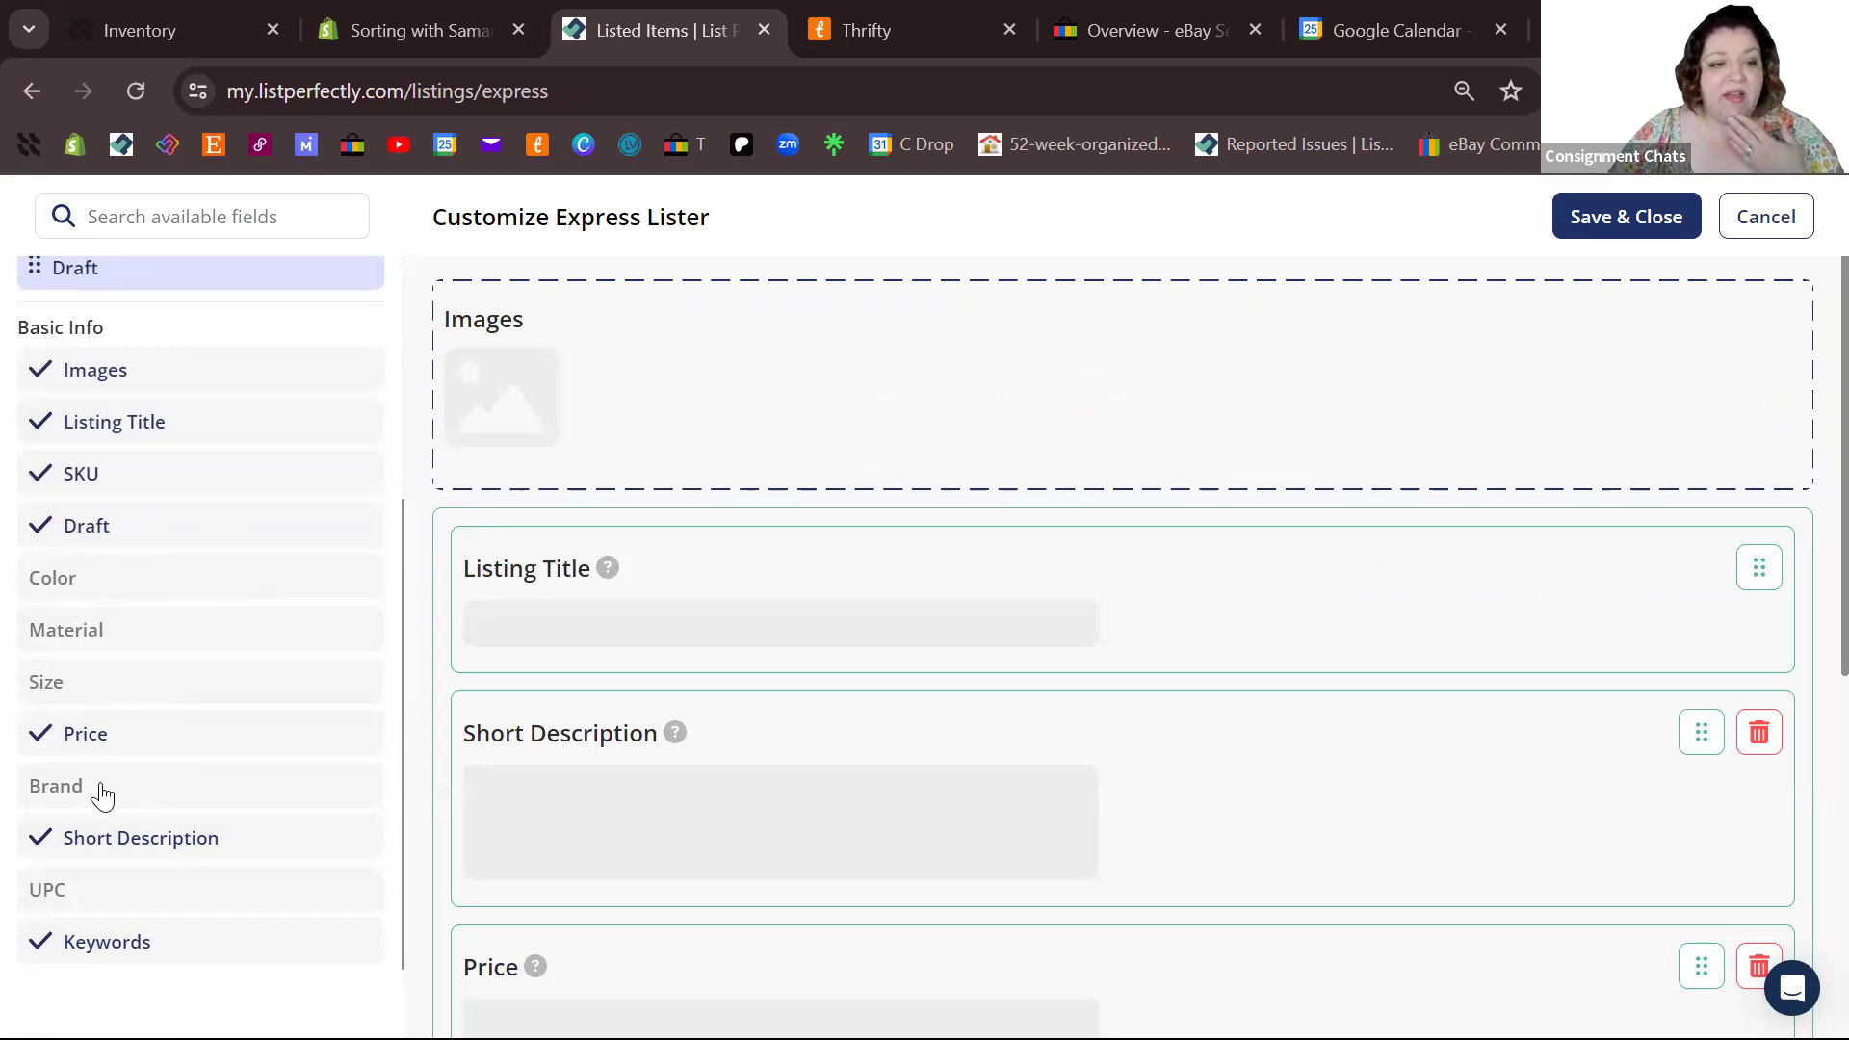
scroll(251, 578, up, 2)
scroll(231, 576, down, 2)
click(180, 573)
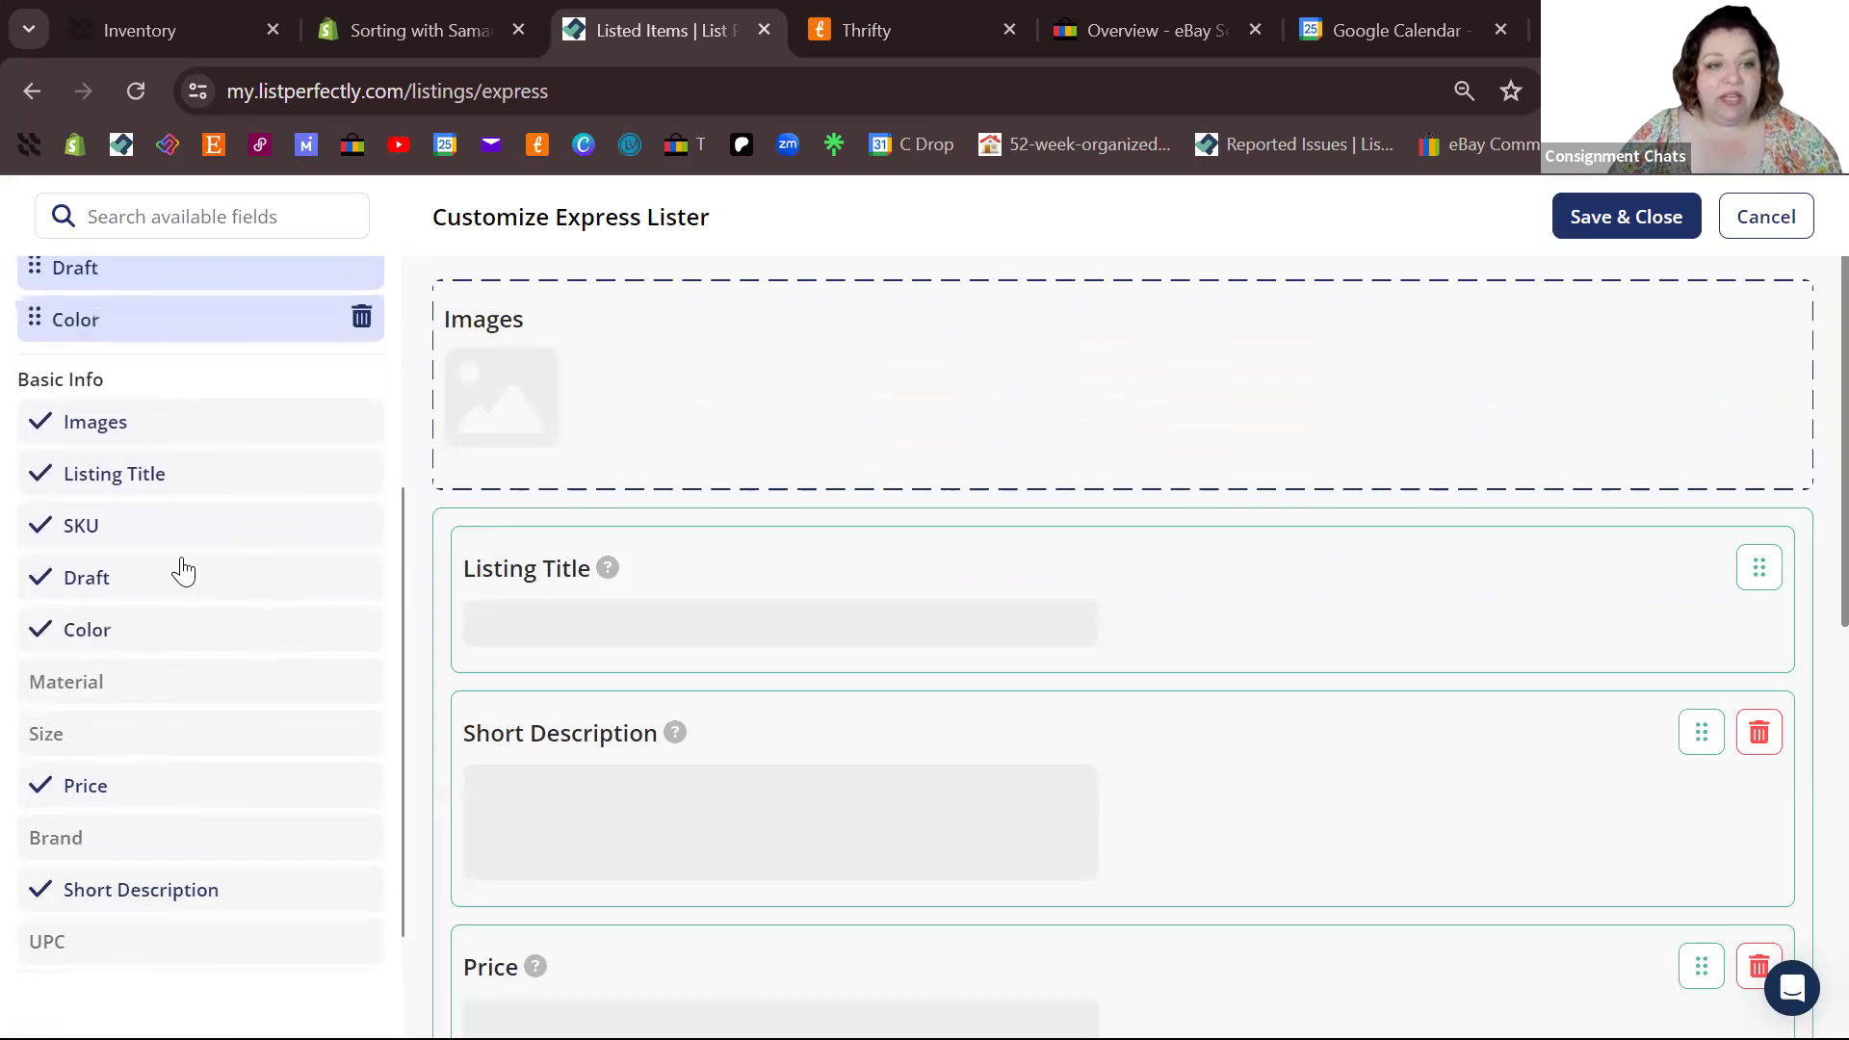
- Move the Color field between SKU and Keywords and save the customized Express Lister layout
scroll(183, 569, up, 3)
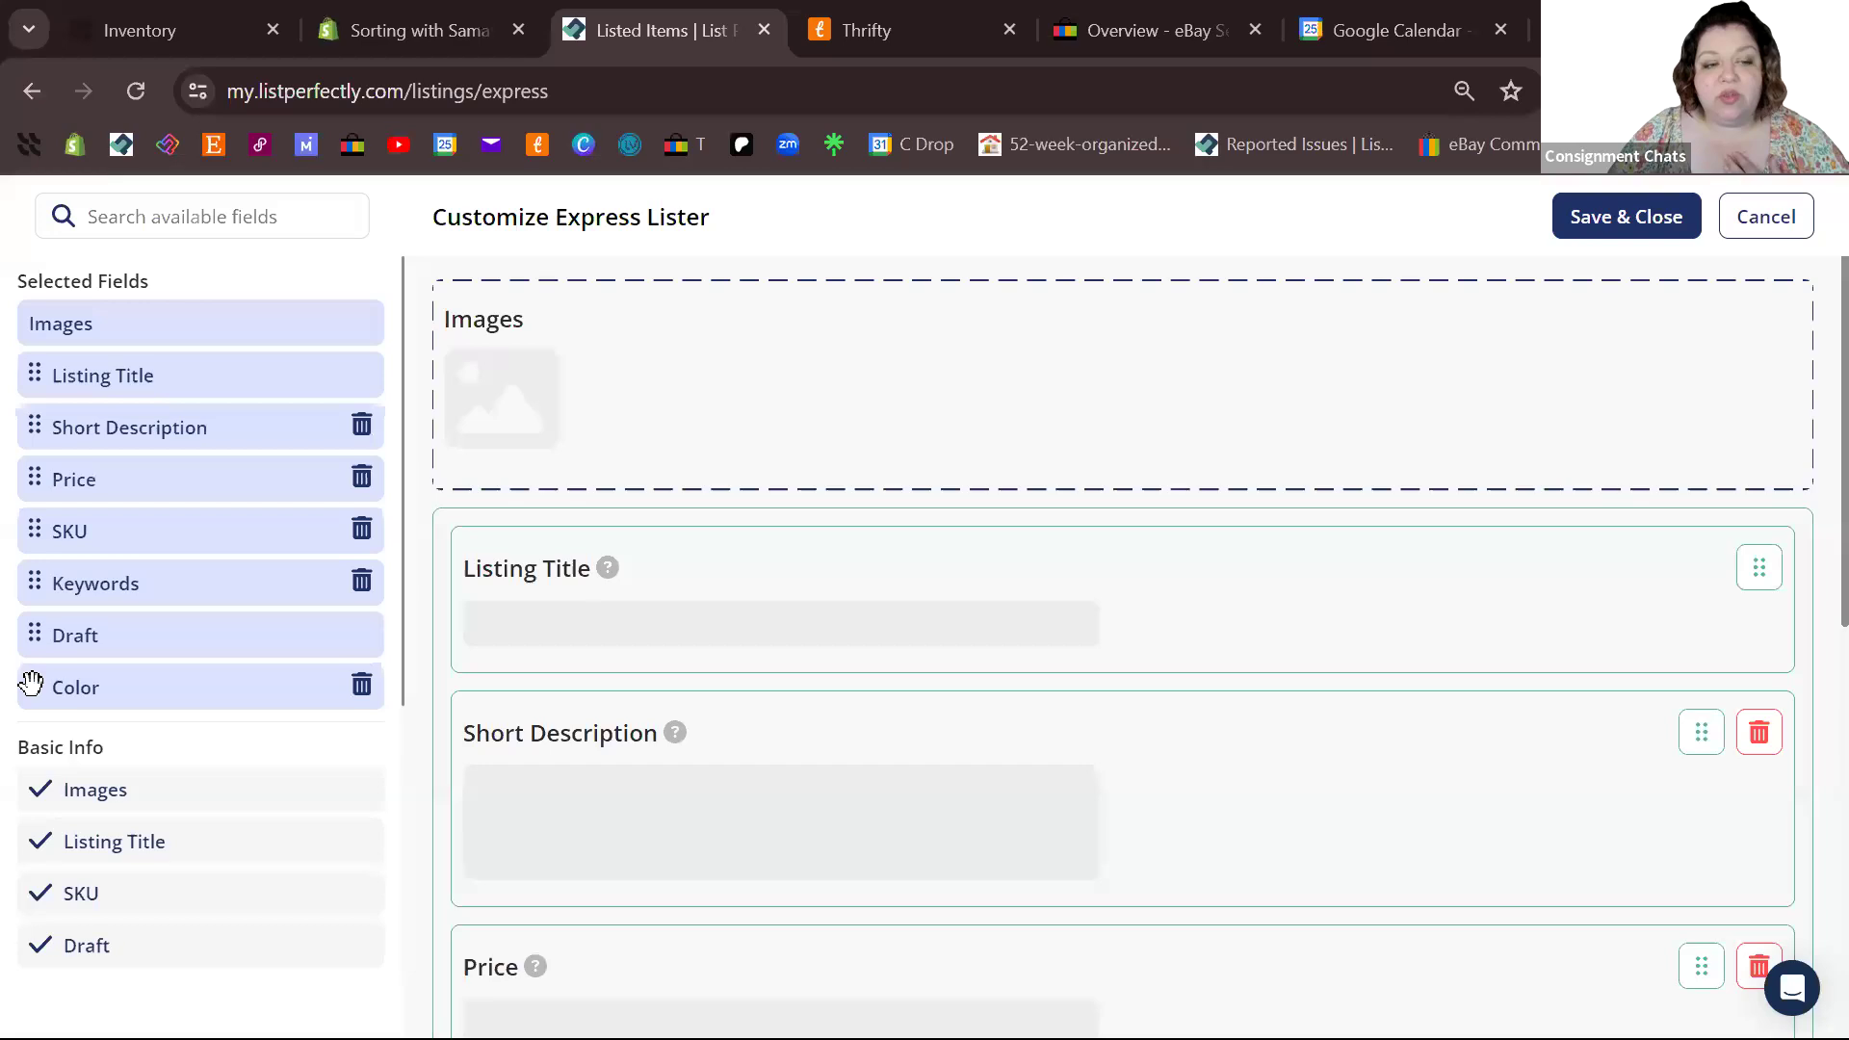
drag(32, 684, 29, 626)
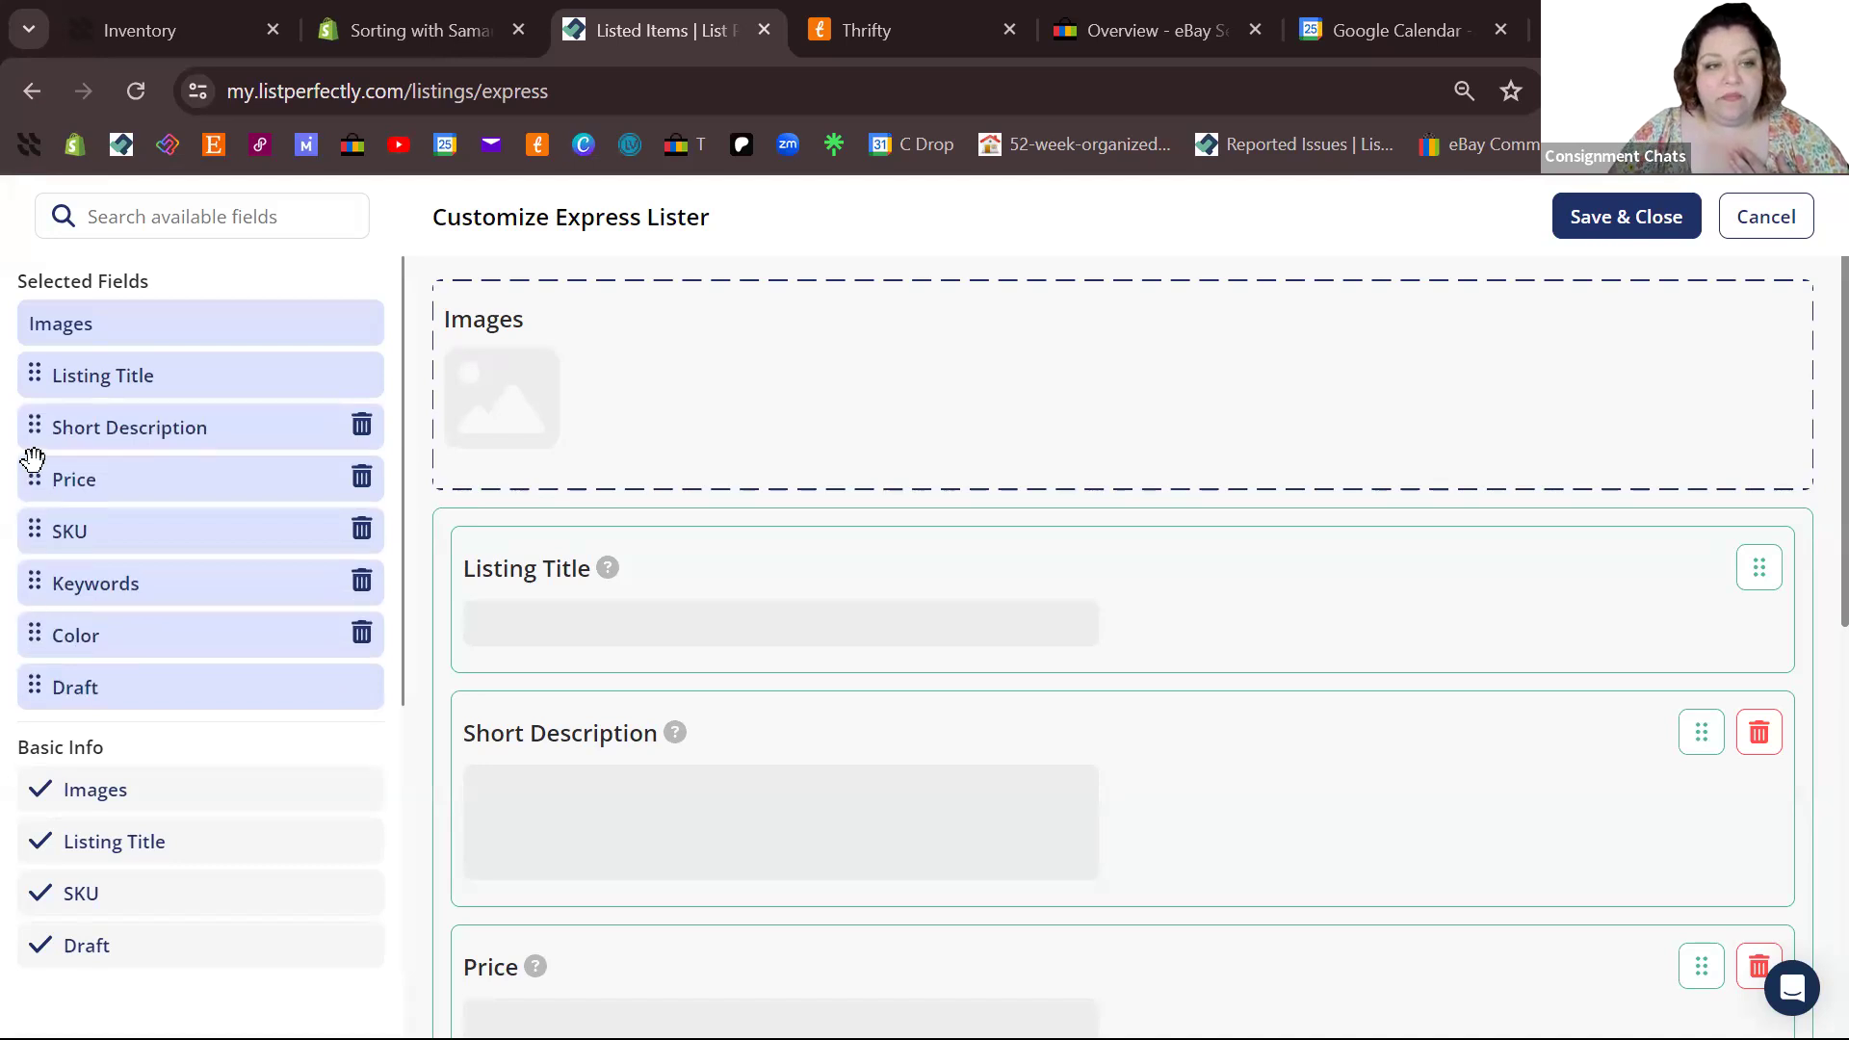
scroll(1510, 667, down, 6)
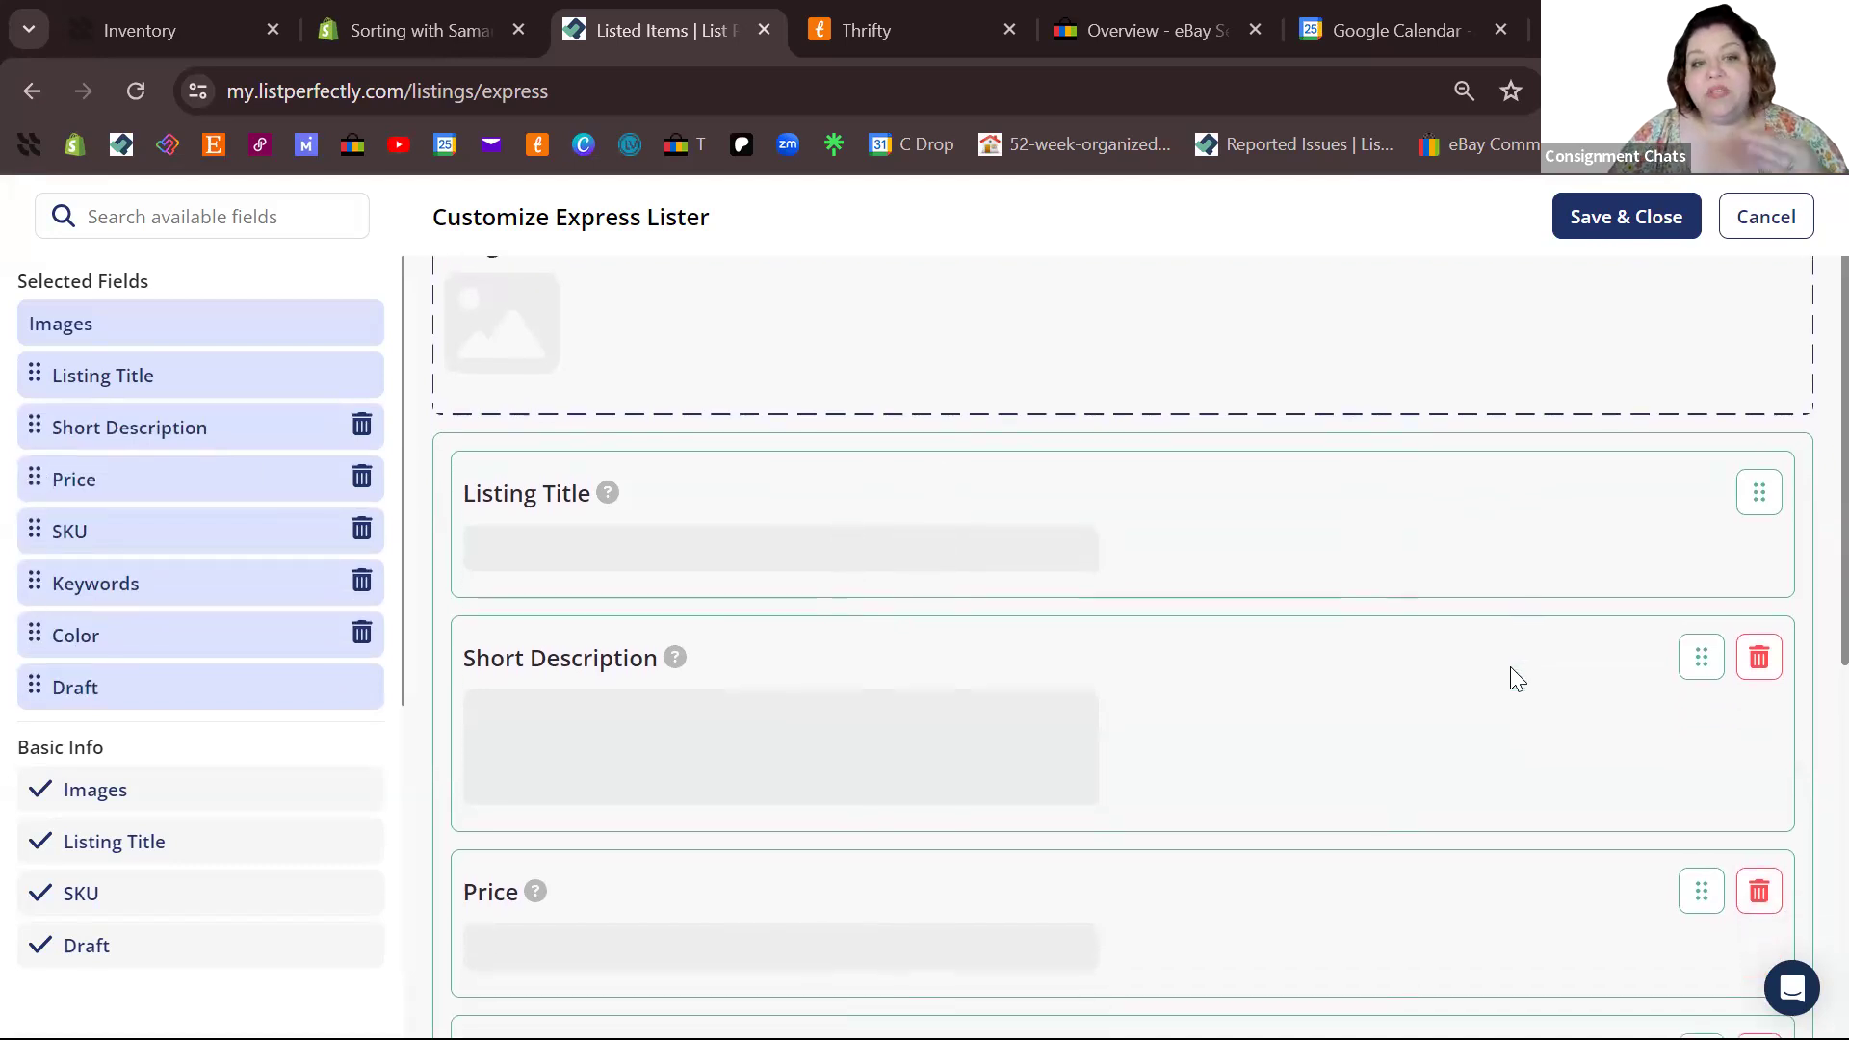
scroll(1510, 667, down, 2)
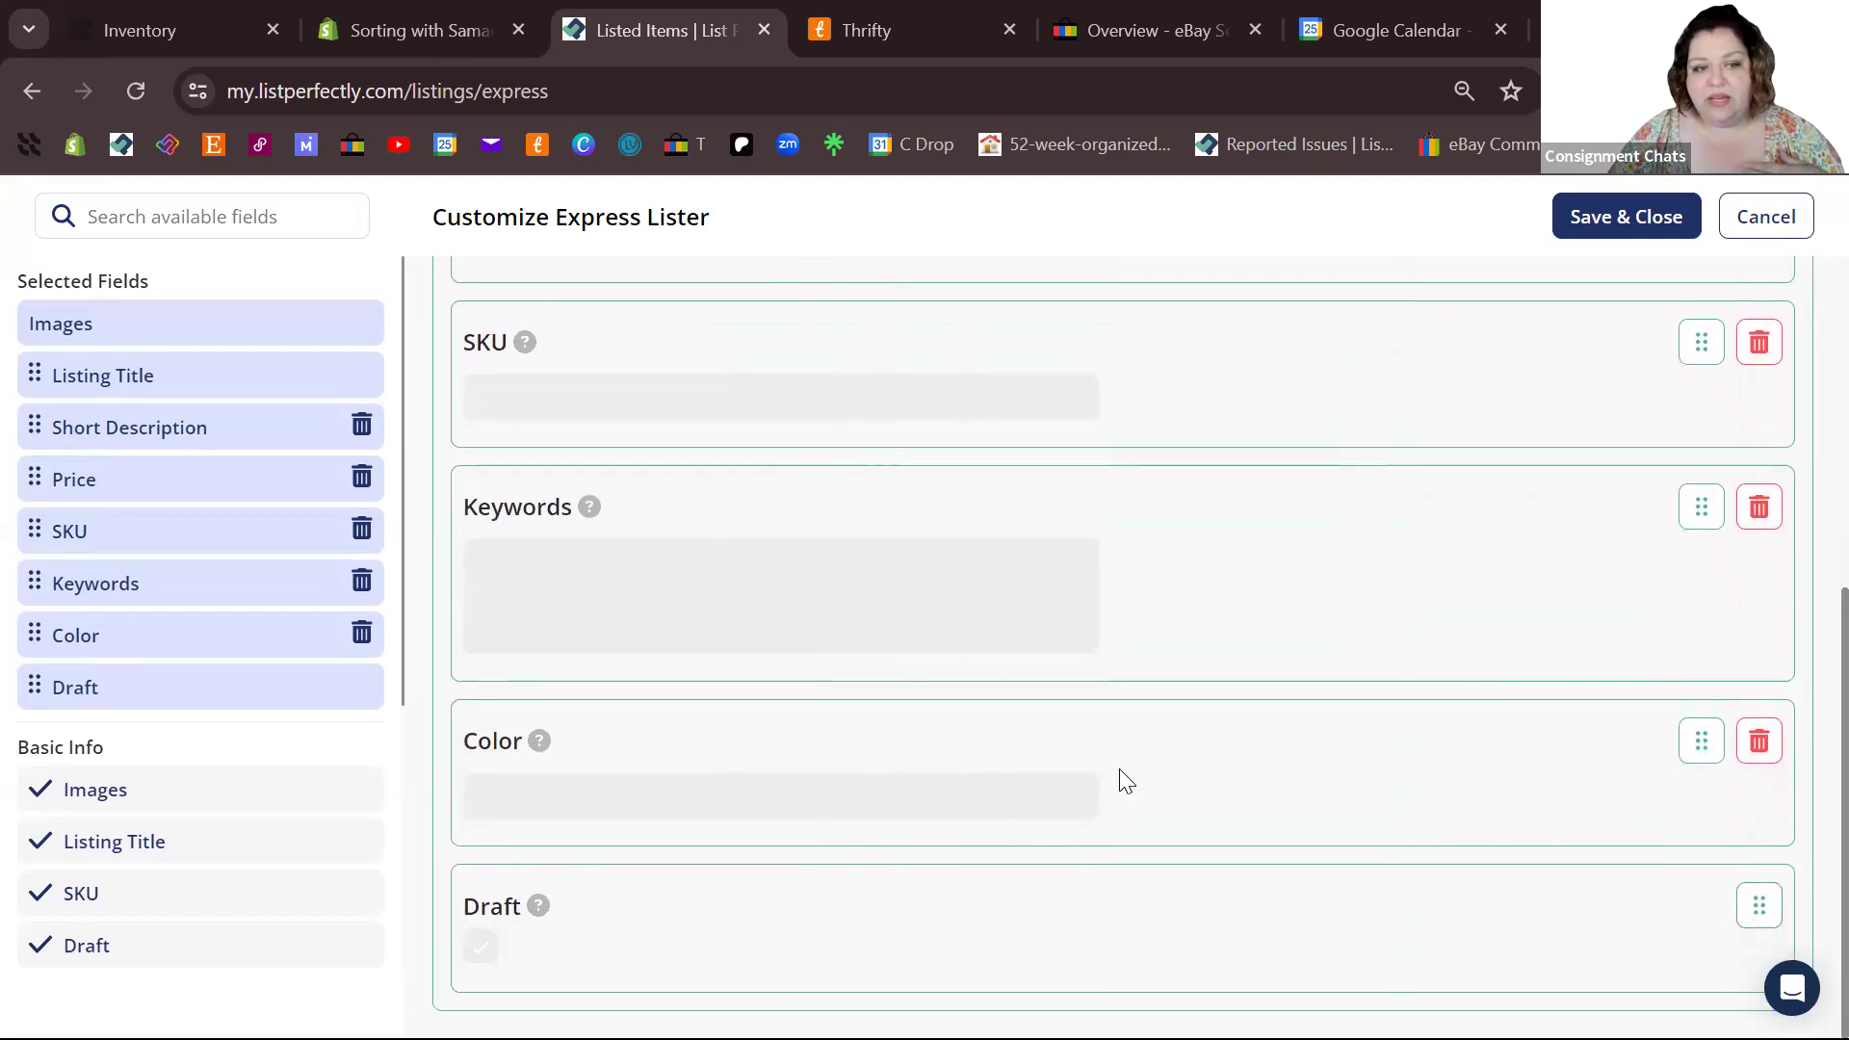
drag(1702, 724, 1634, 524)
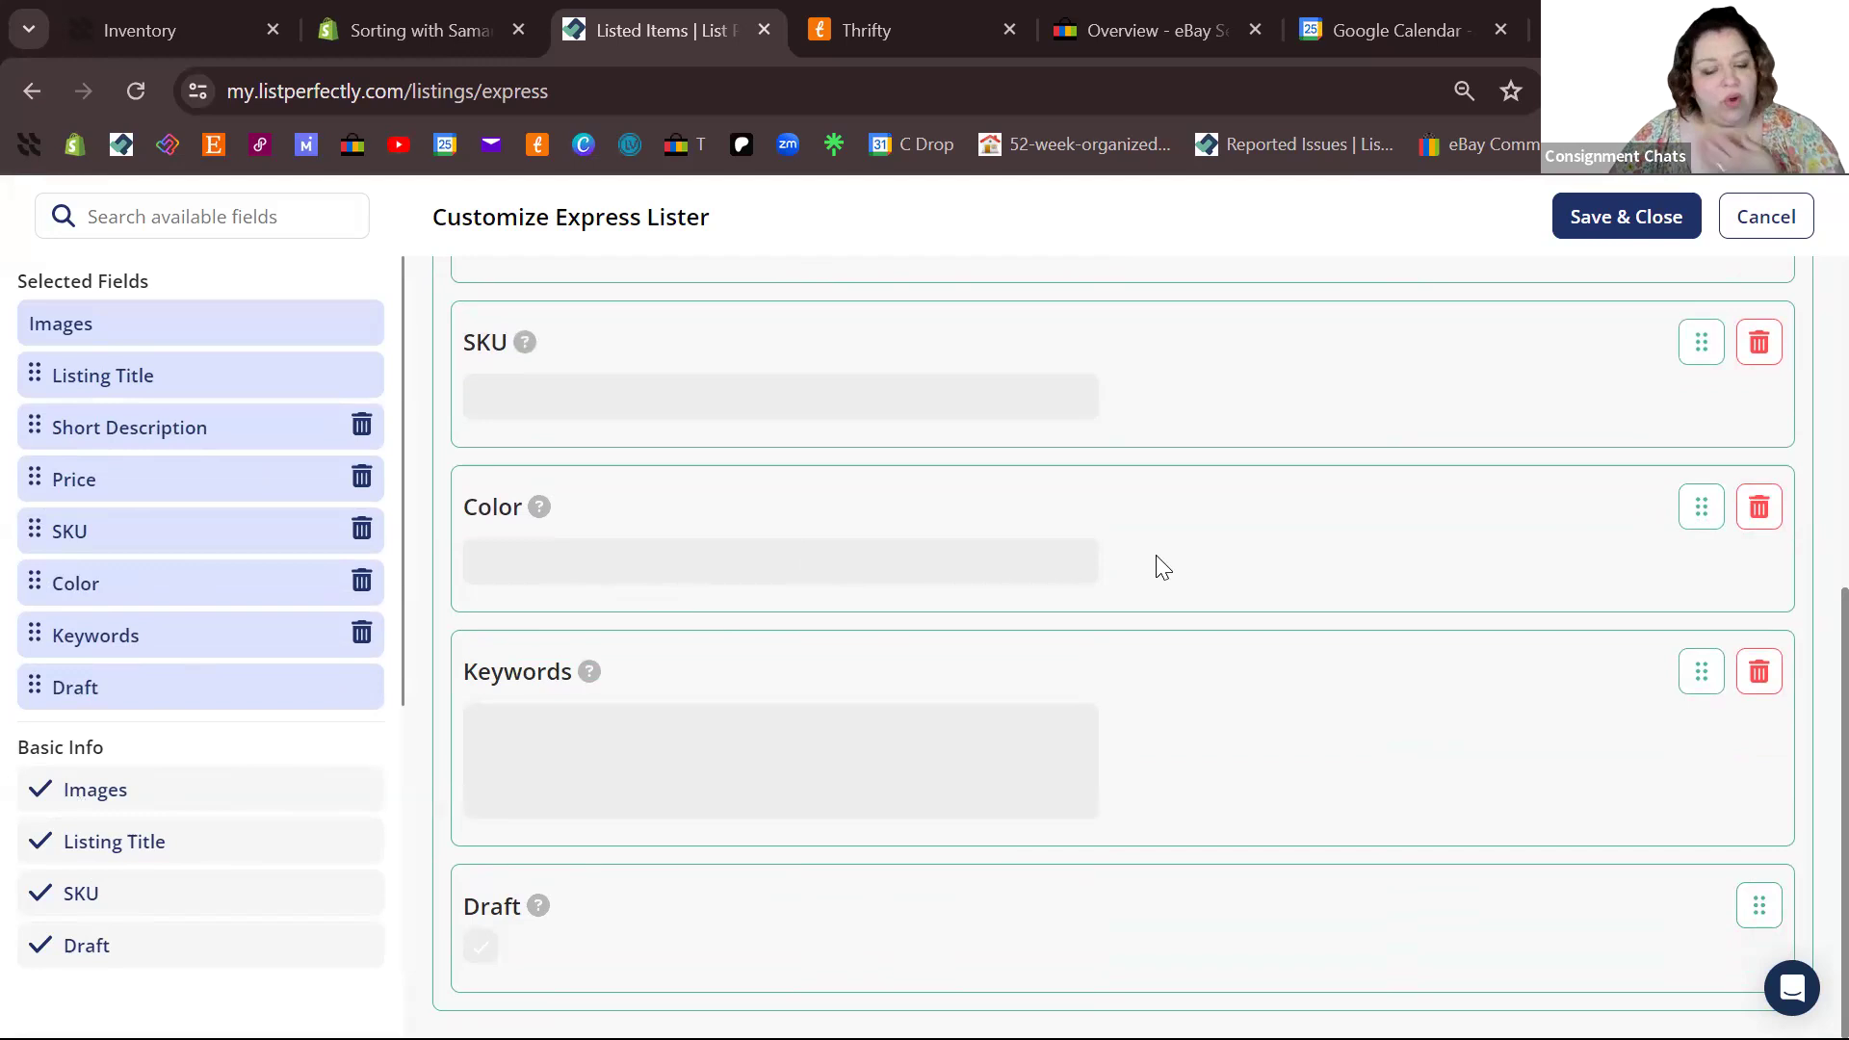
click(1608, 222)
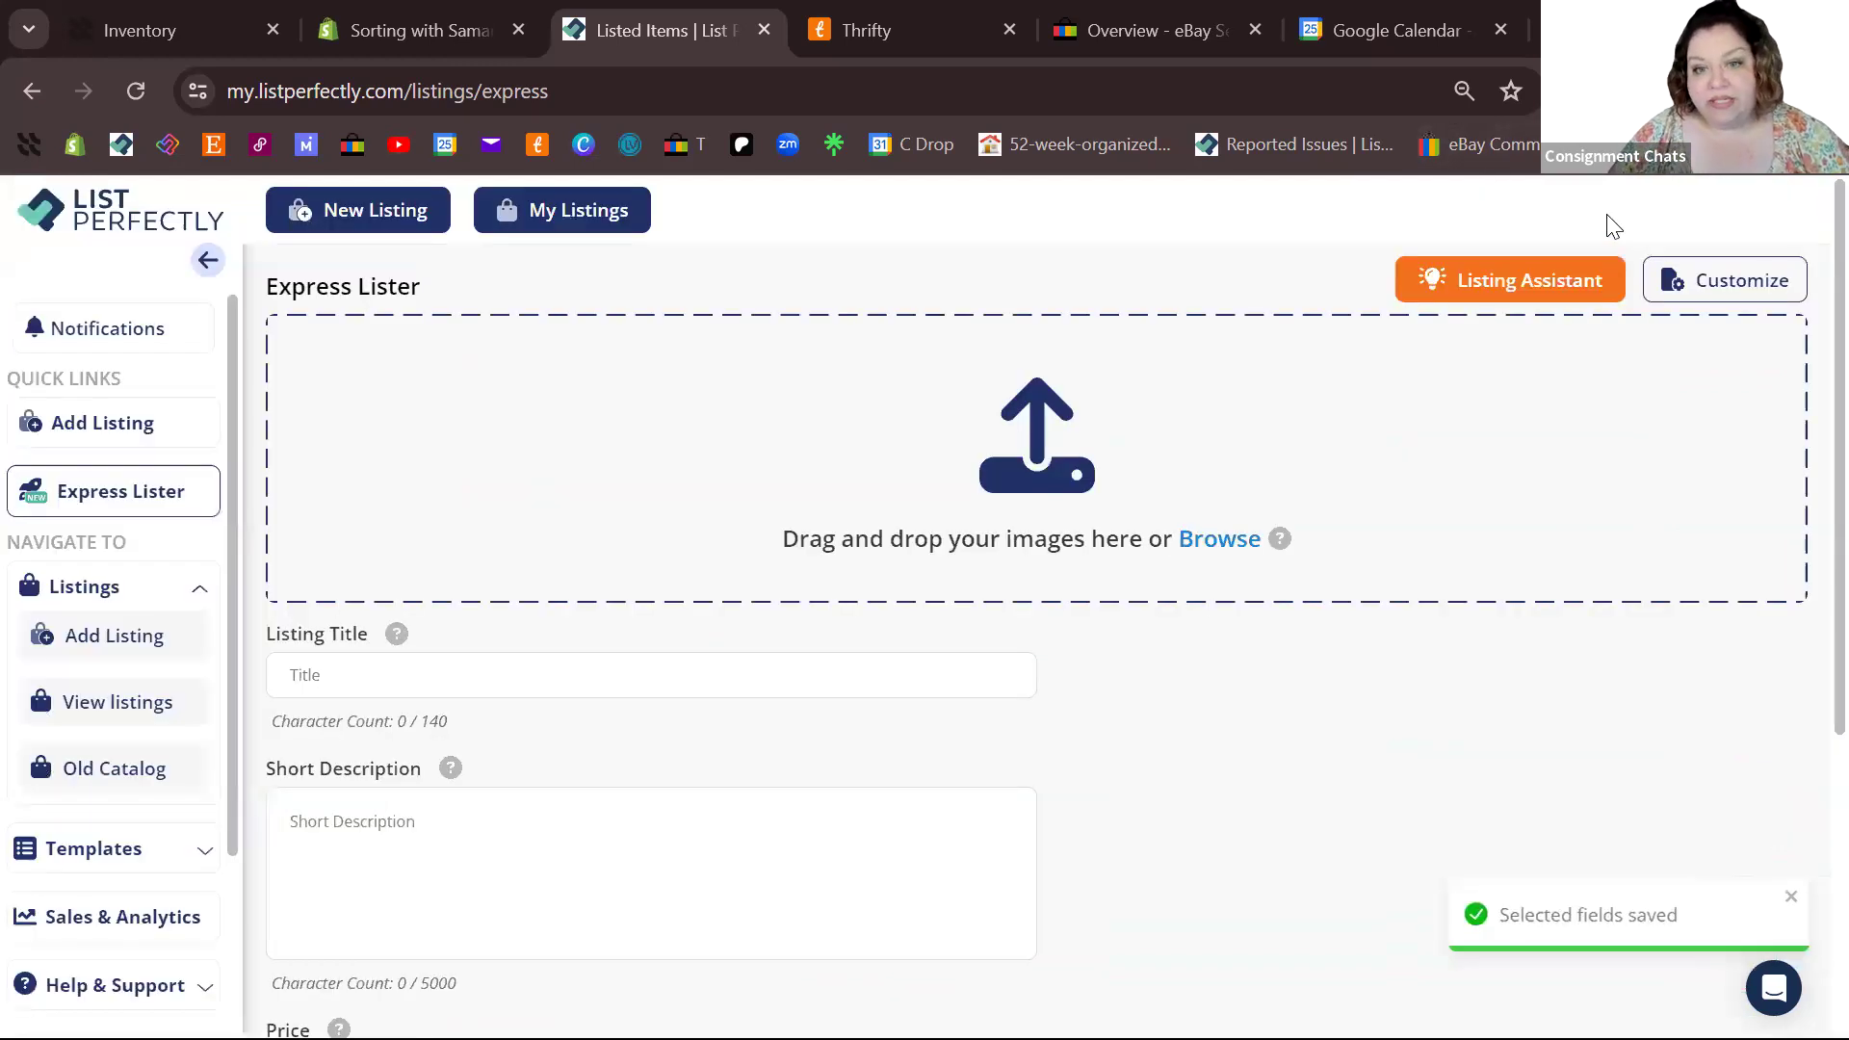
- Browse for listing images in the Gallery folder and select Photoroom photos 20240625_150033_7, 150032_1, 150033_5 and 150032_3
click(1215, 539)
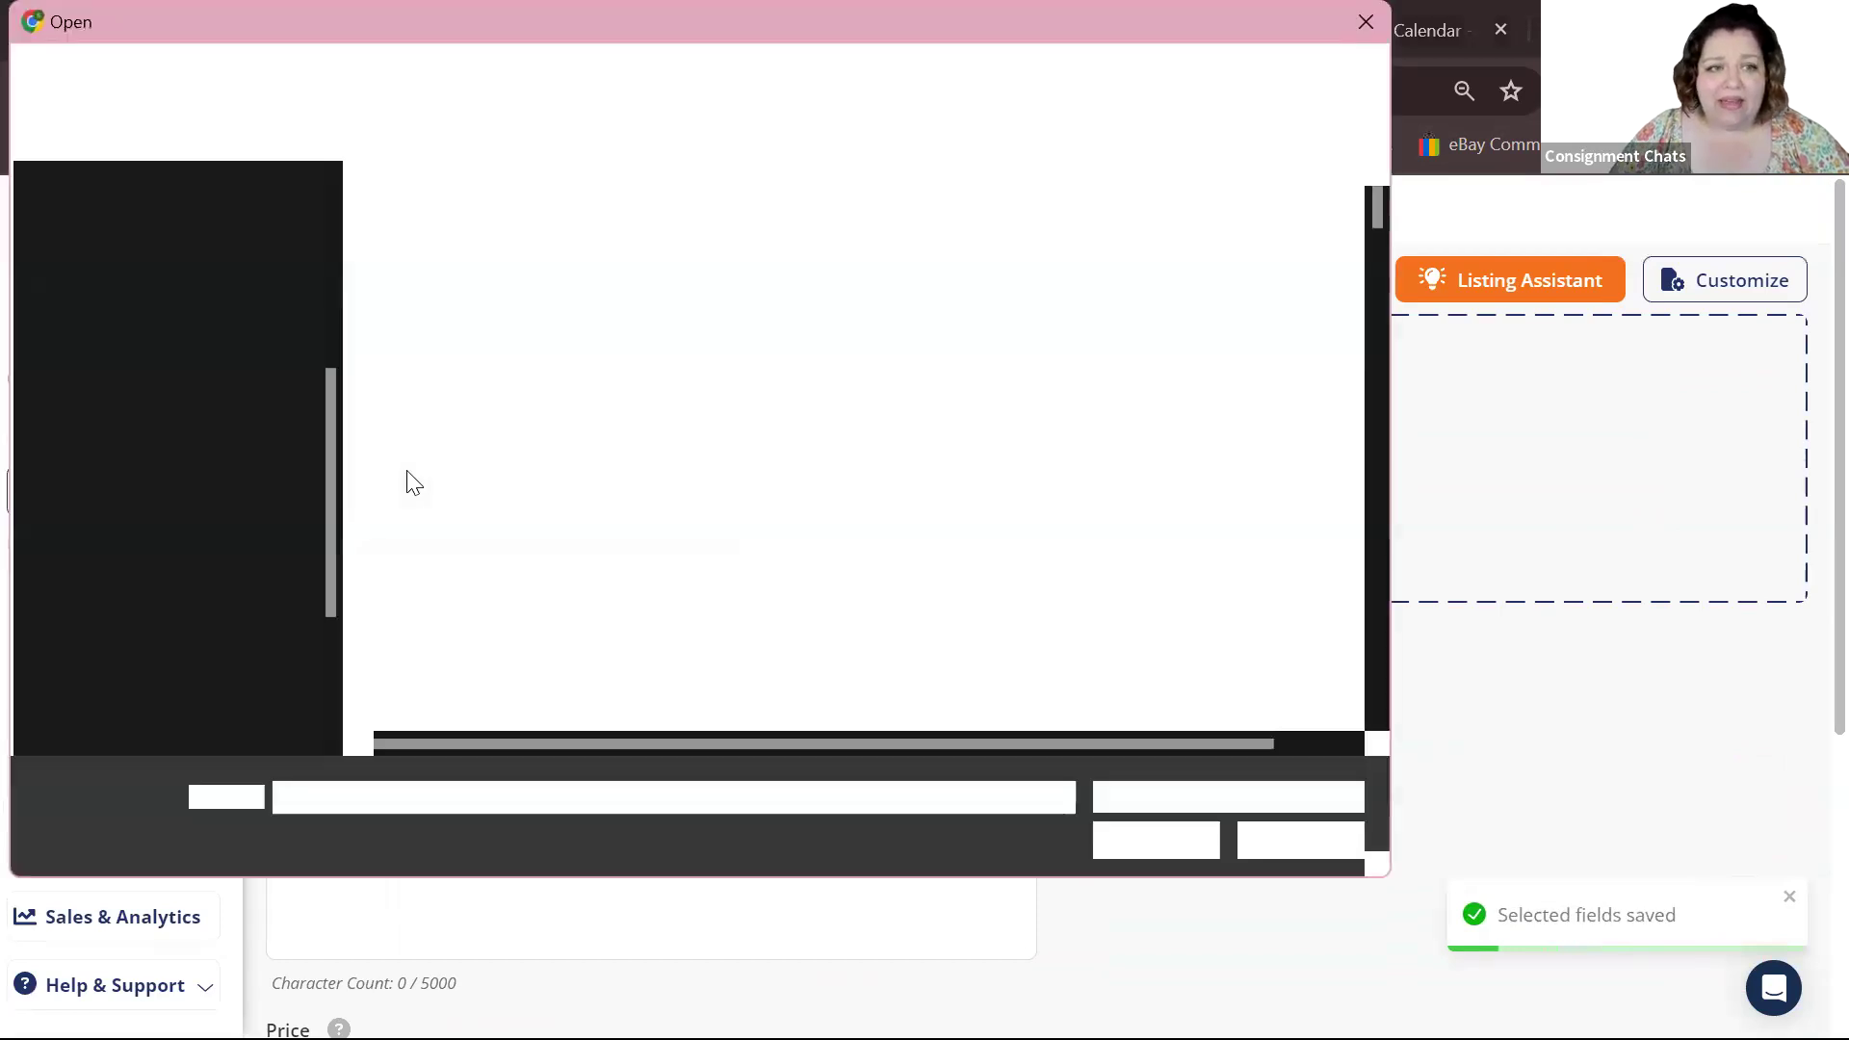
scroll(177, 292, up, 5)
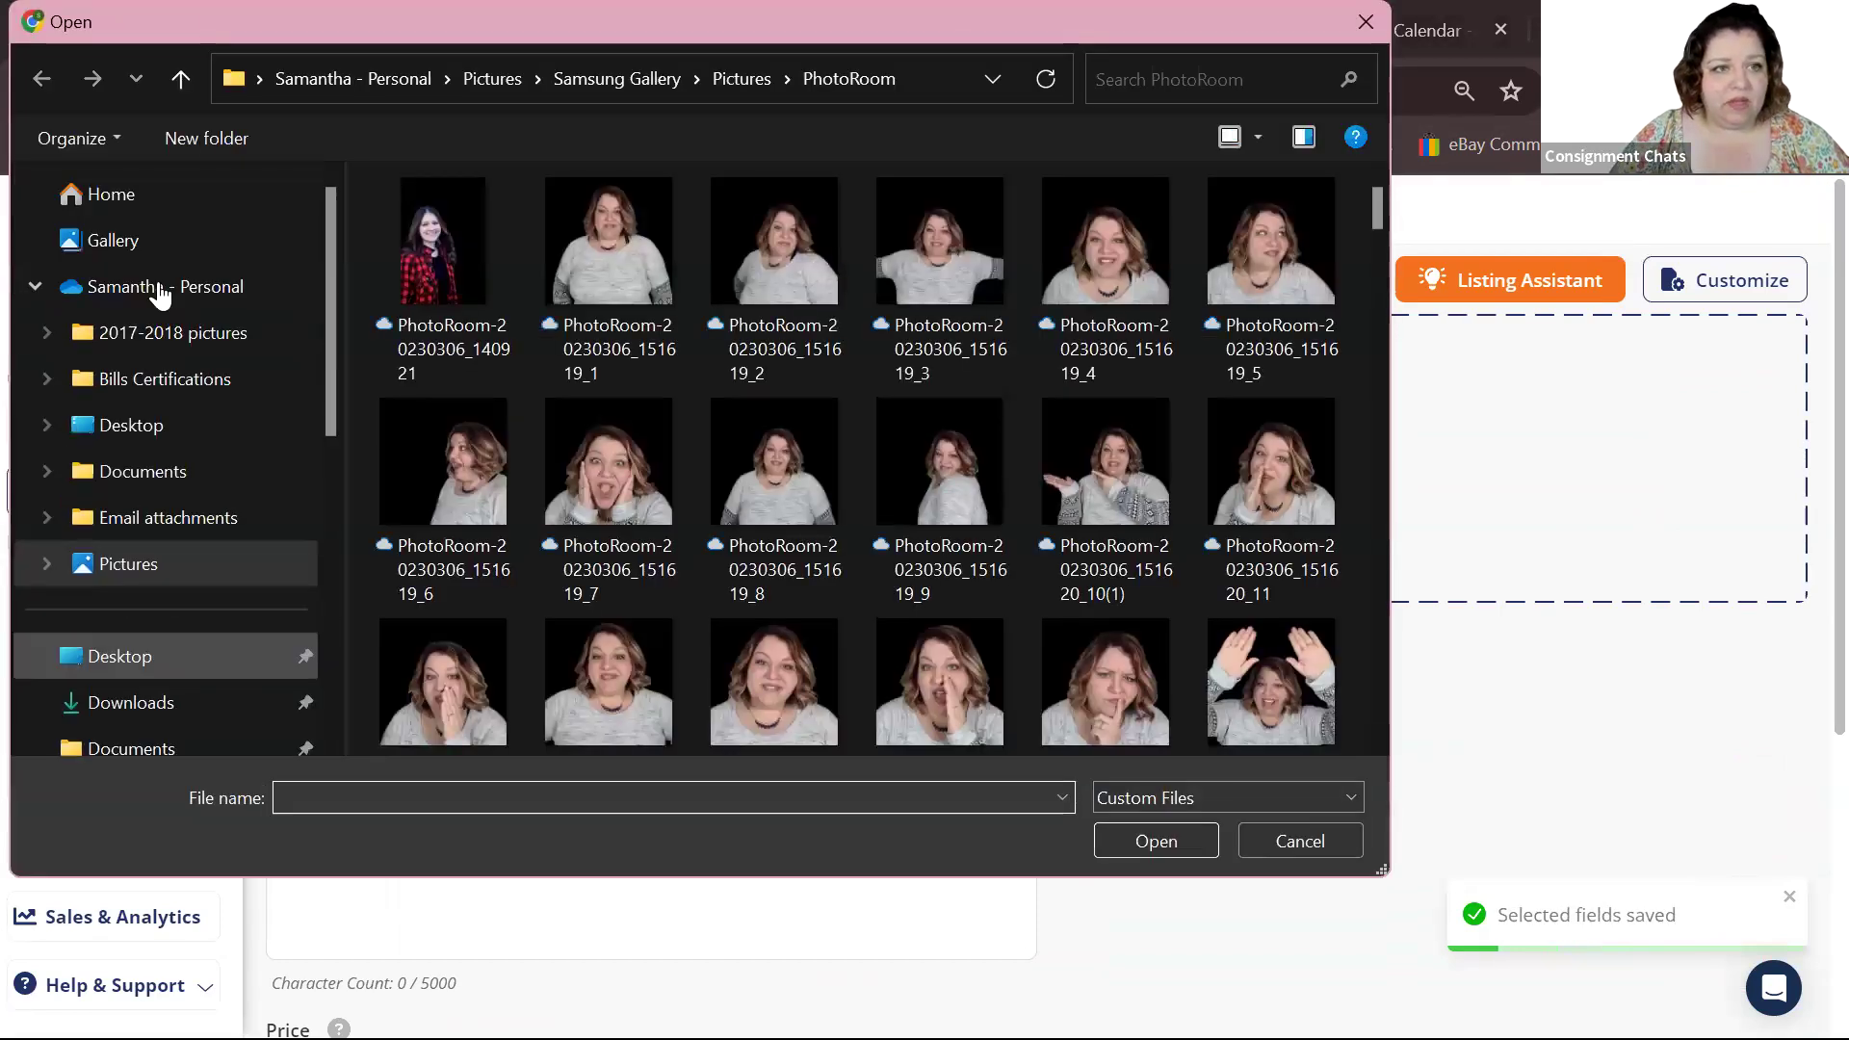
click(126, 241)
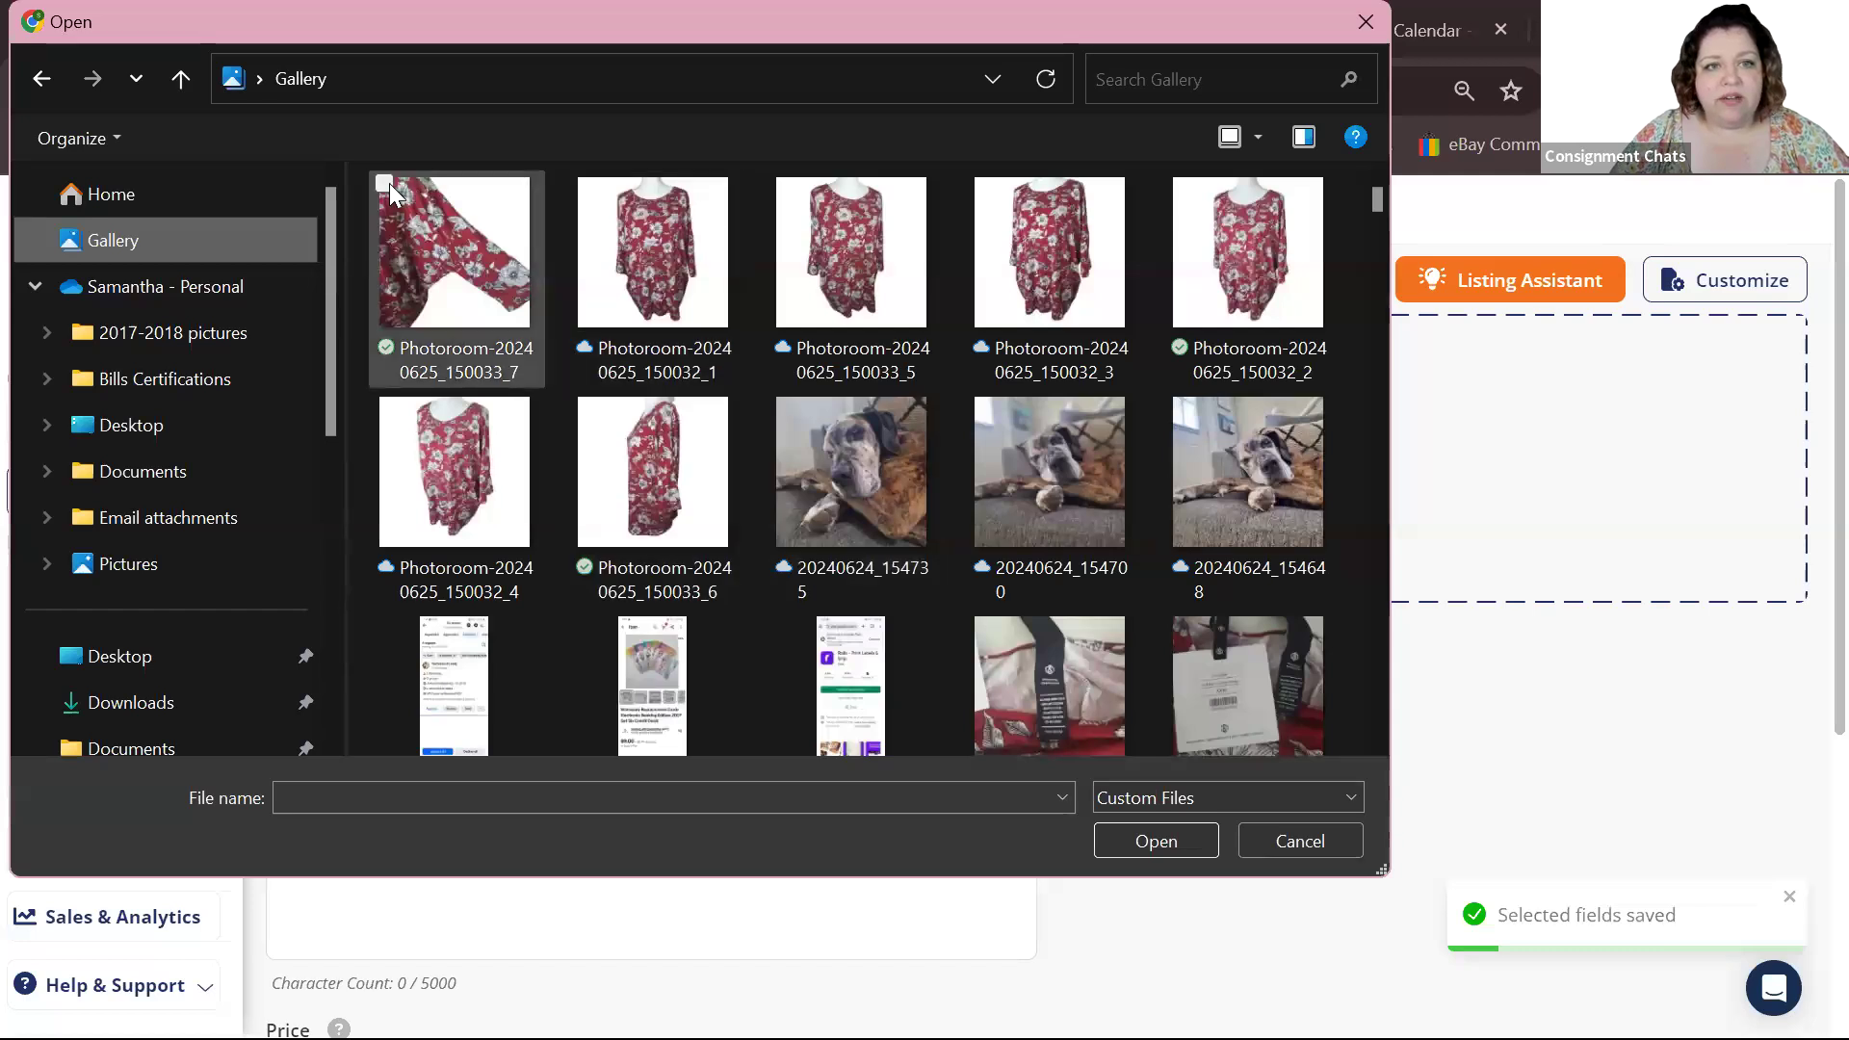
click(387, 183)
click(583, 184)
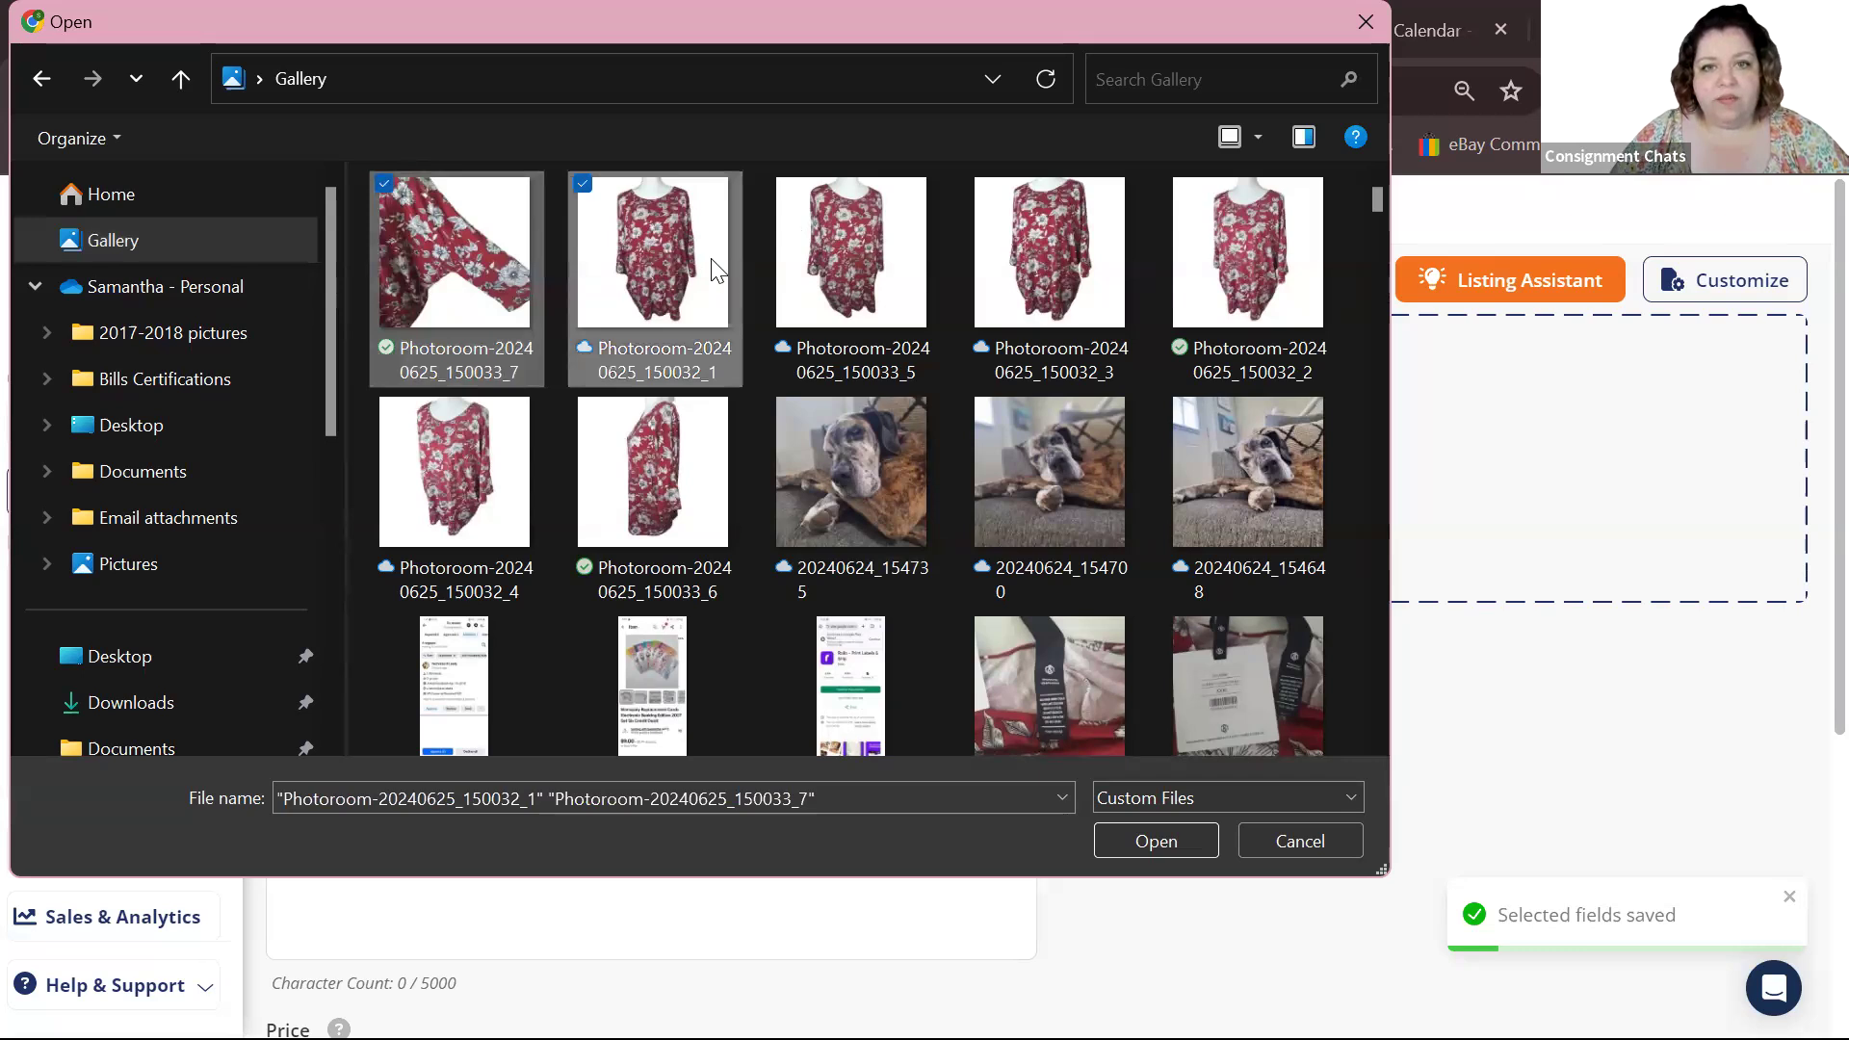
click(780, 183)
click(978, 183)
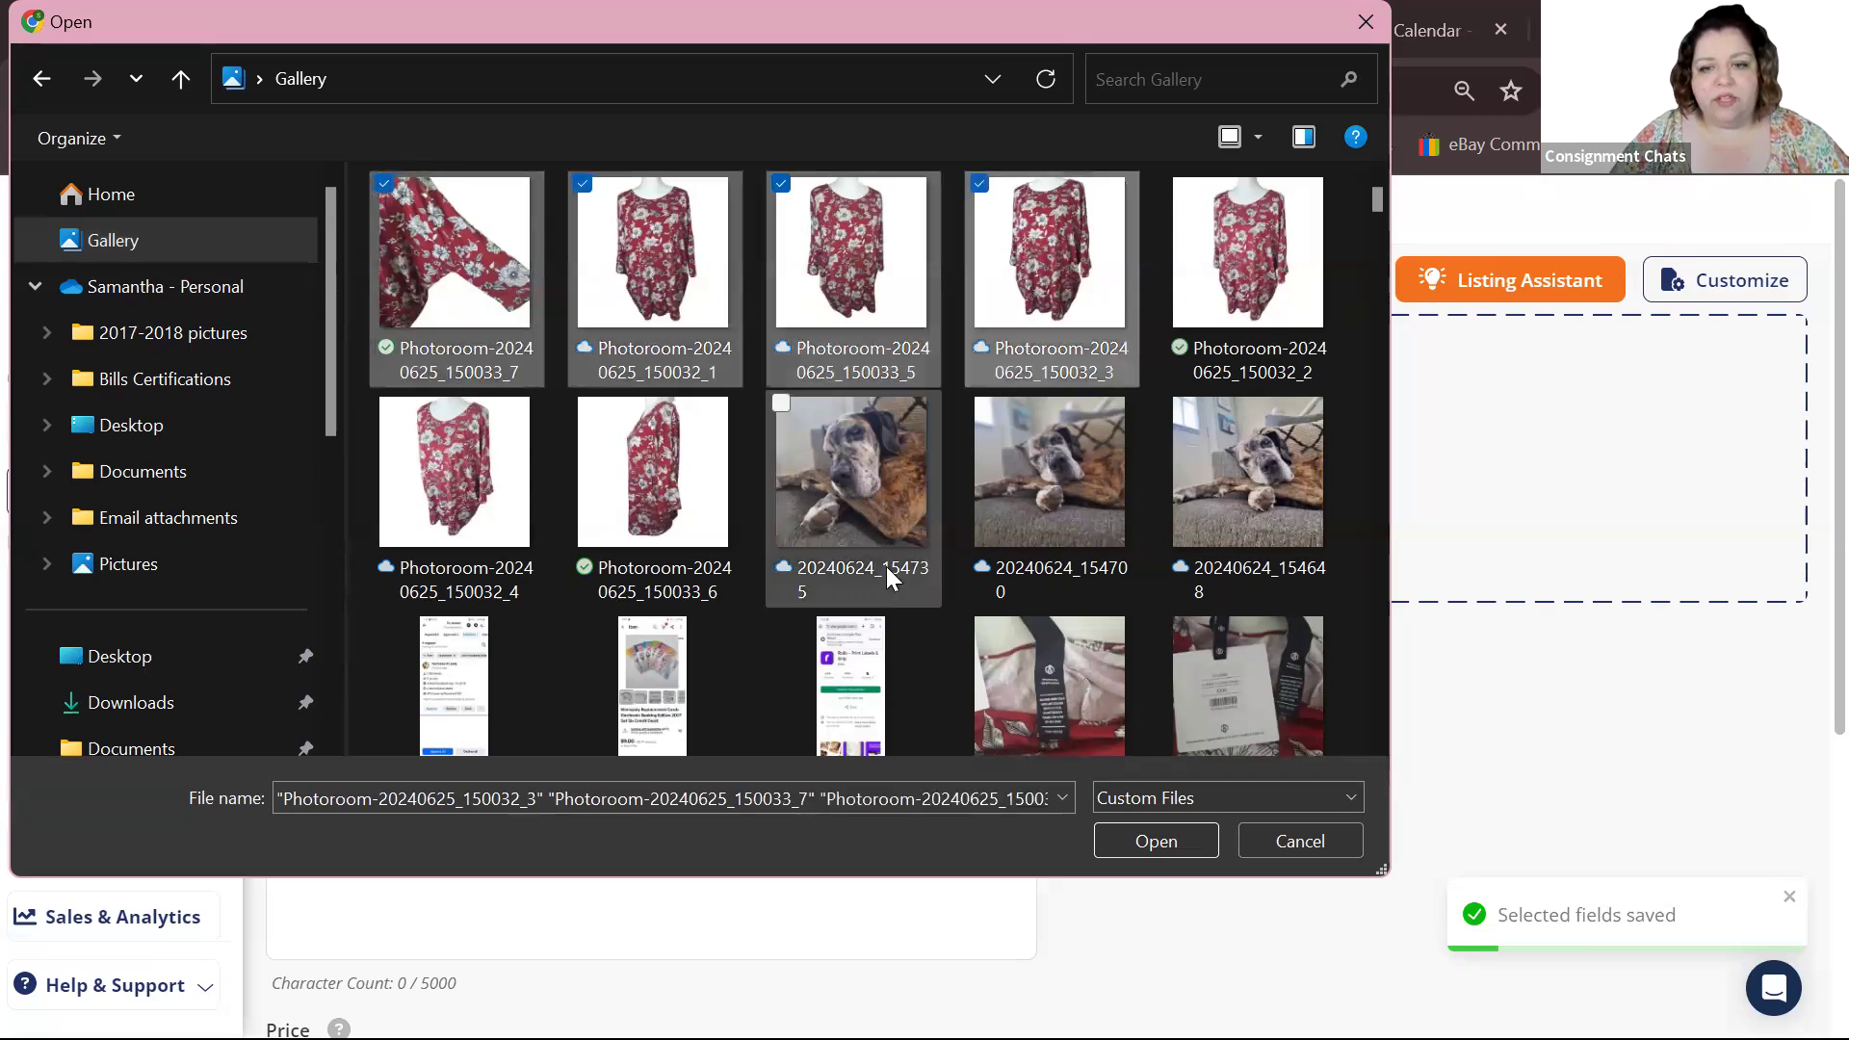
- Add the measurement card photo 20240624_090055 and the neck label photo 20240624_090146 to the selection and upload all selected images
scroll(886, 566, down, 5)
scroll(886, 566, down, 3)
scroll(886, 566, up, 5)
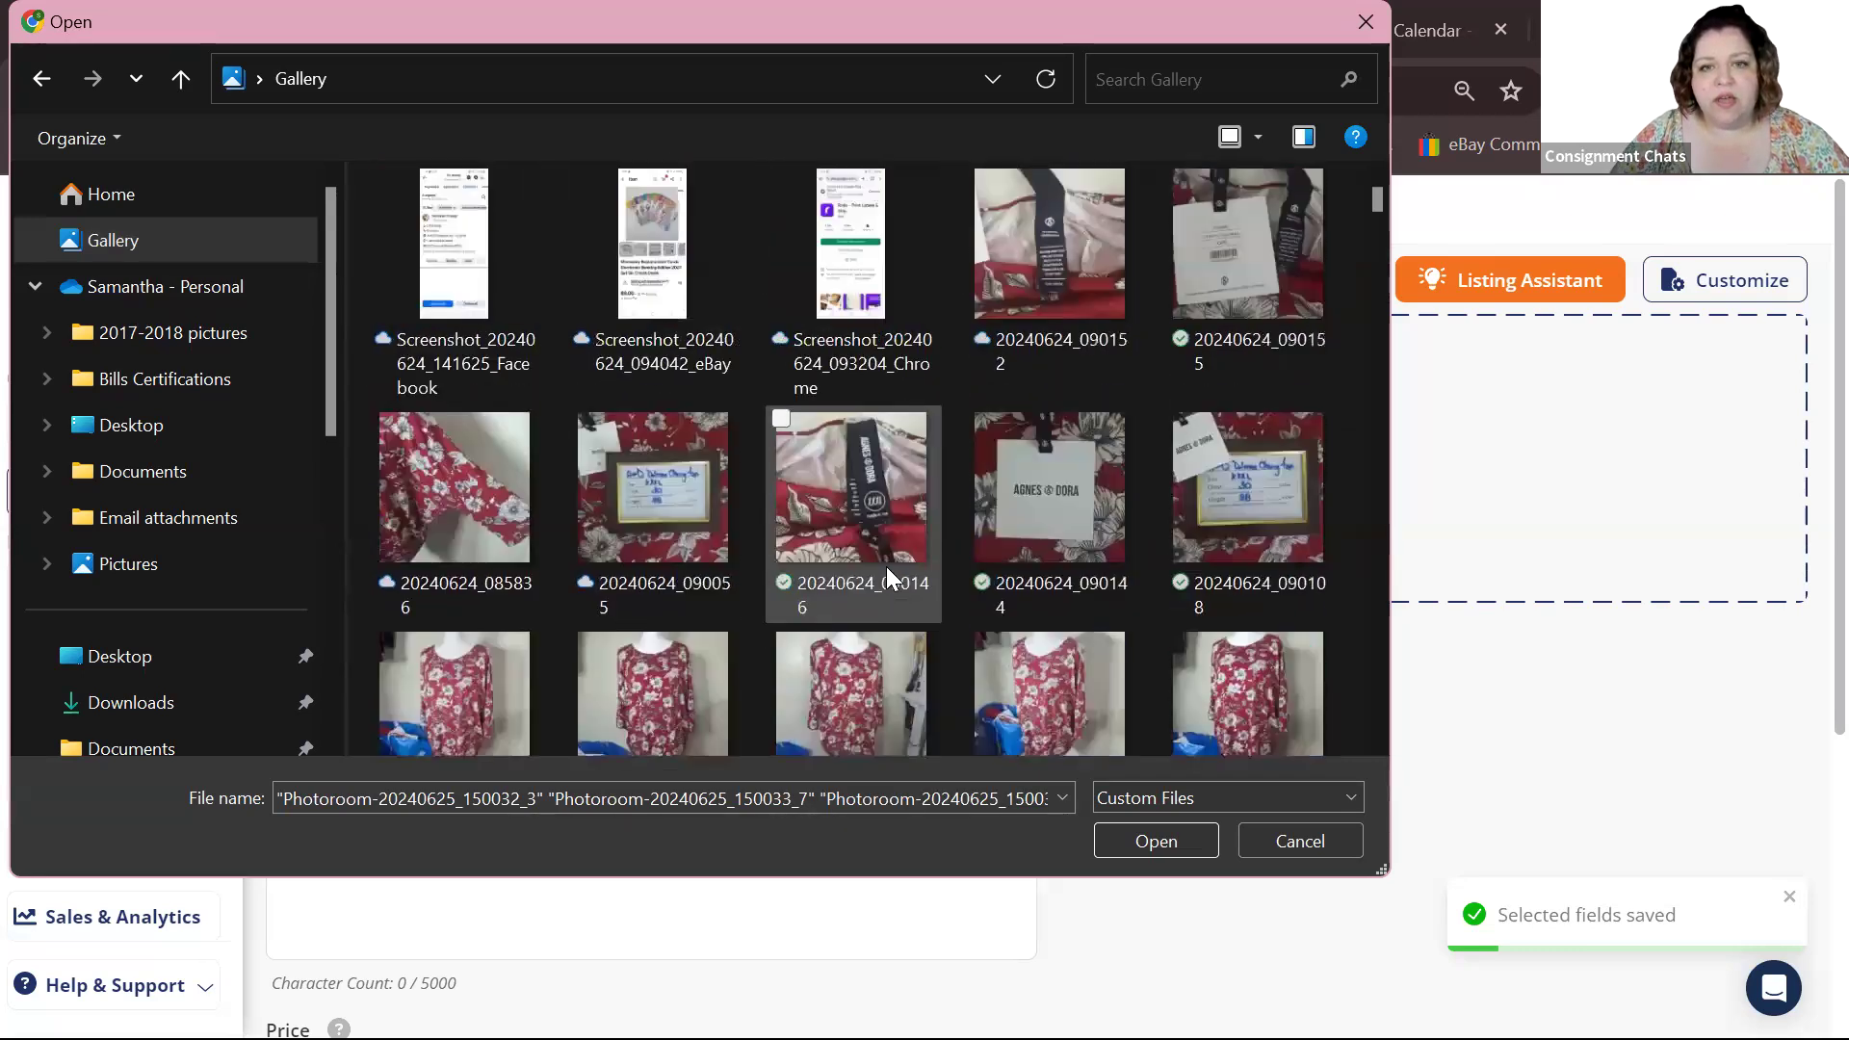
click(582, 420)
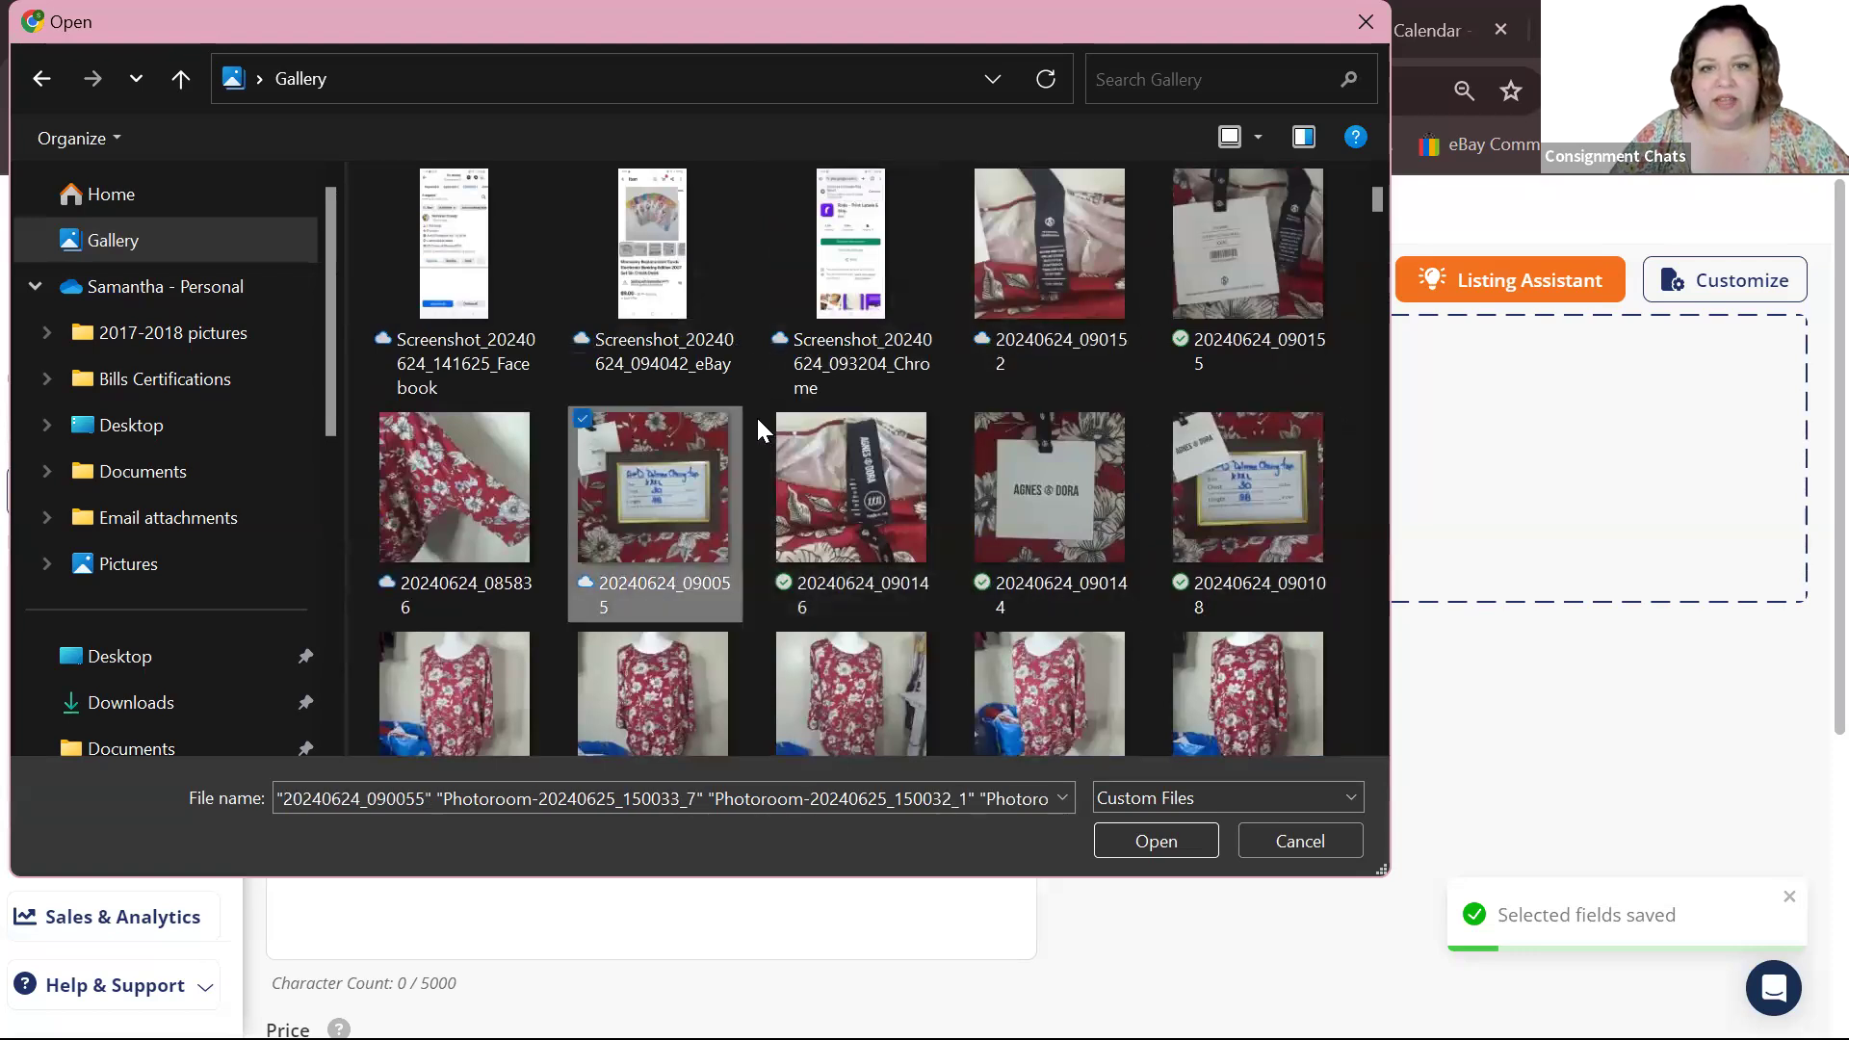
click(782, 420)
click(1138, 830)
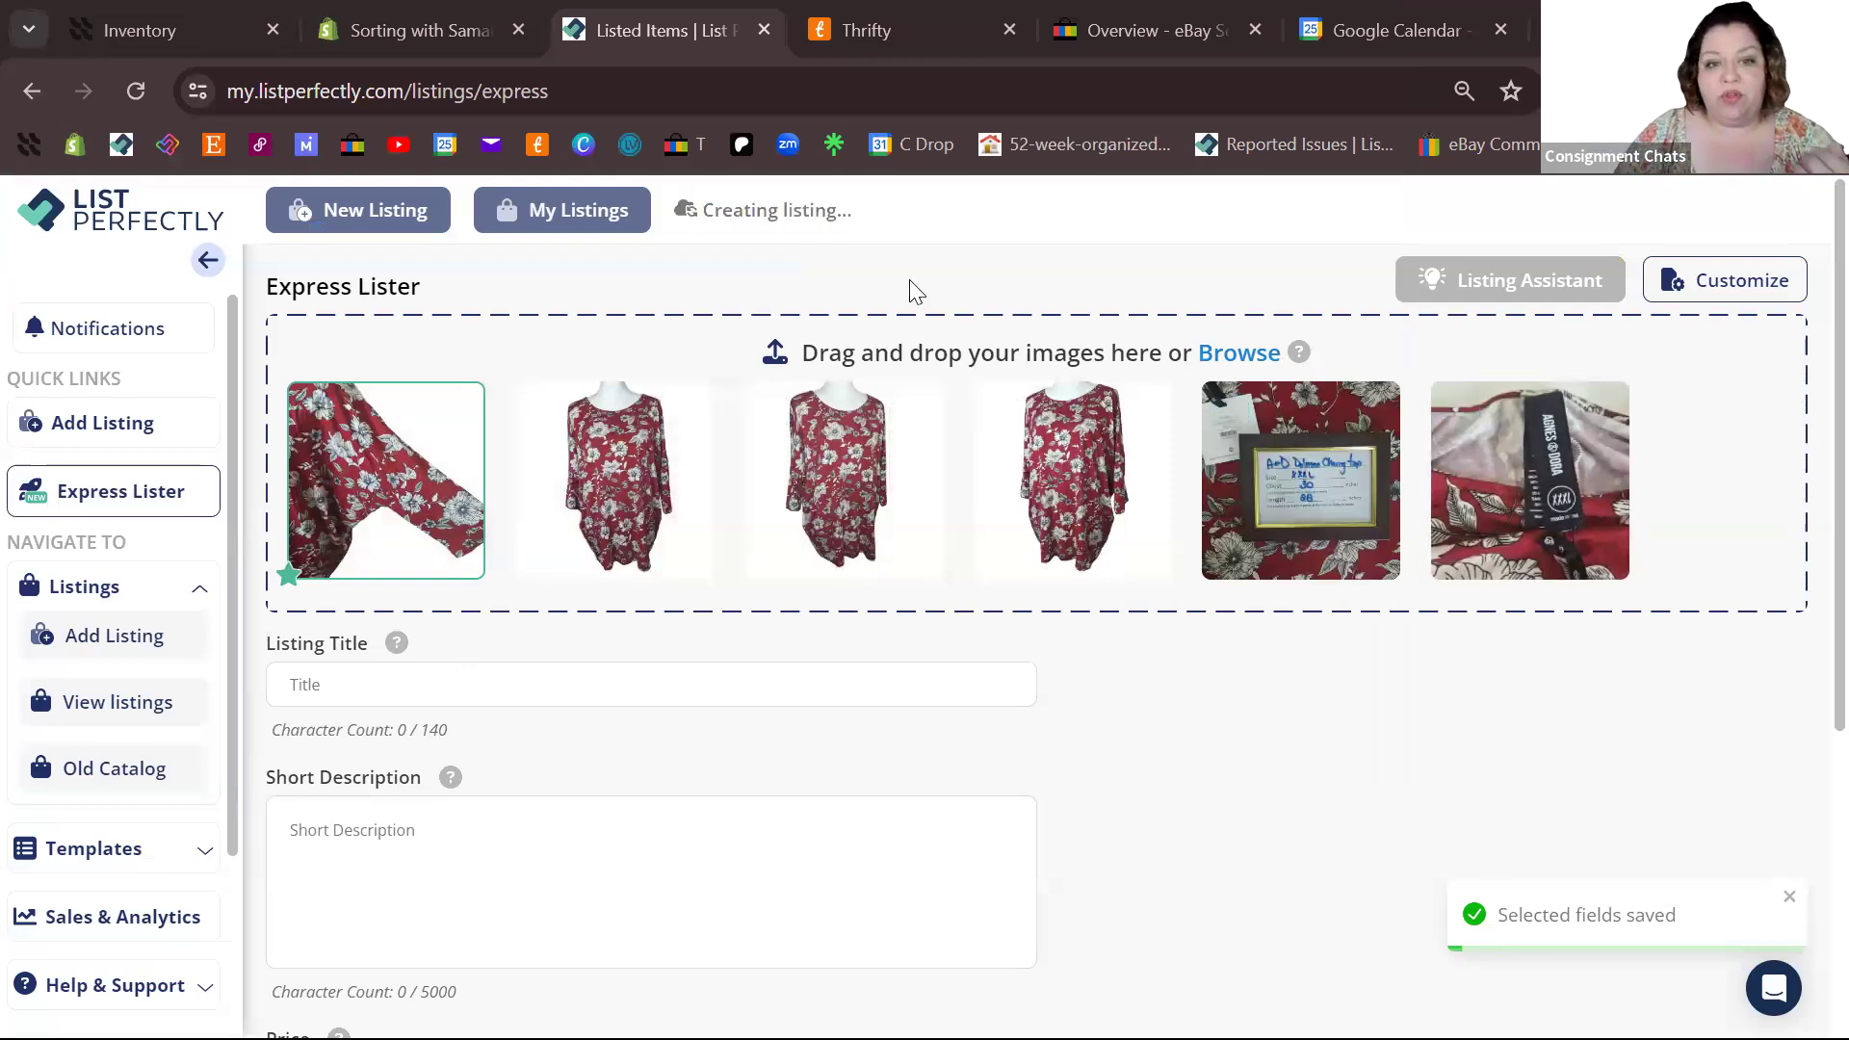
- Reorder the images so the fourth photo, an angled view of the top, comes first and the sleeve close-up third
drag(614, 481, 381, 488)
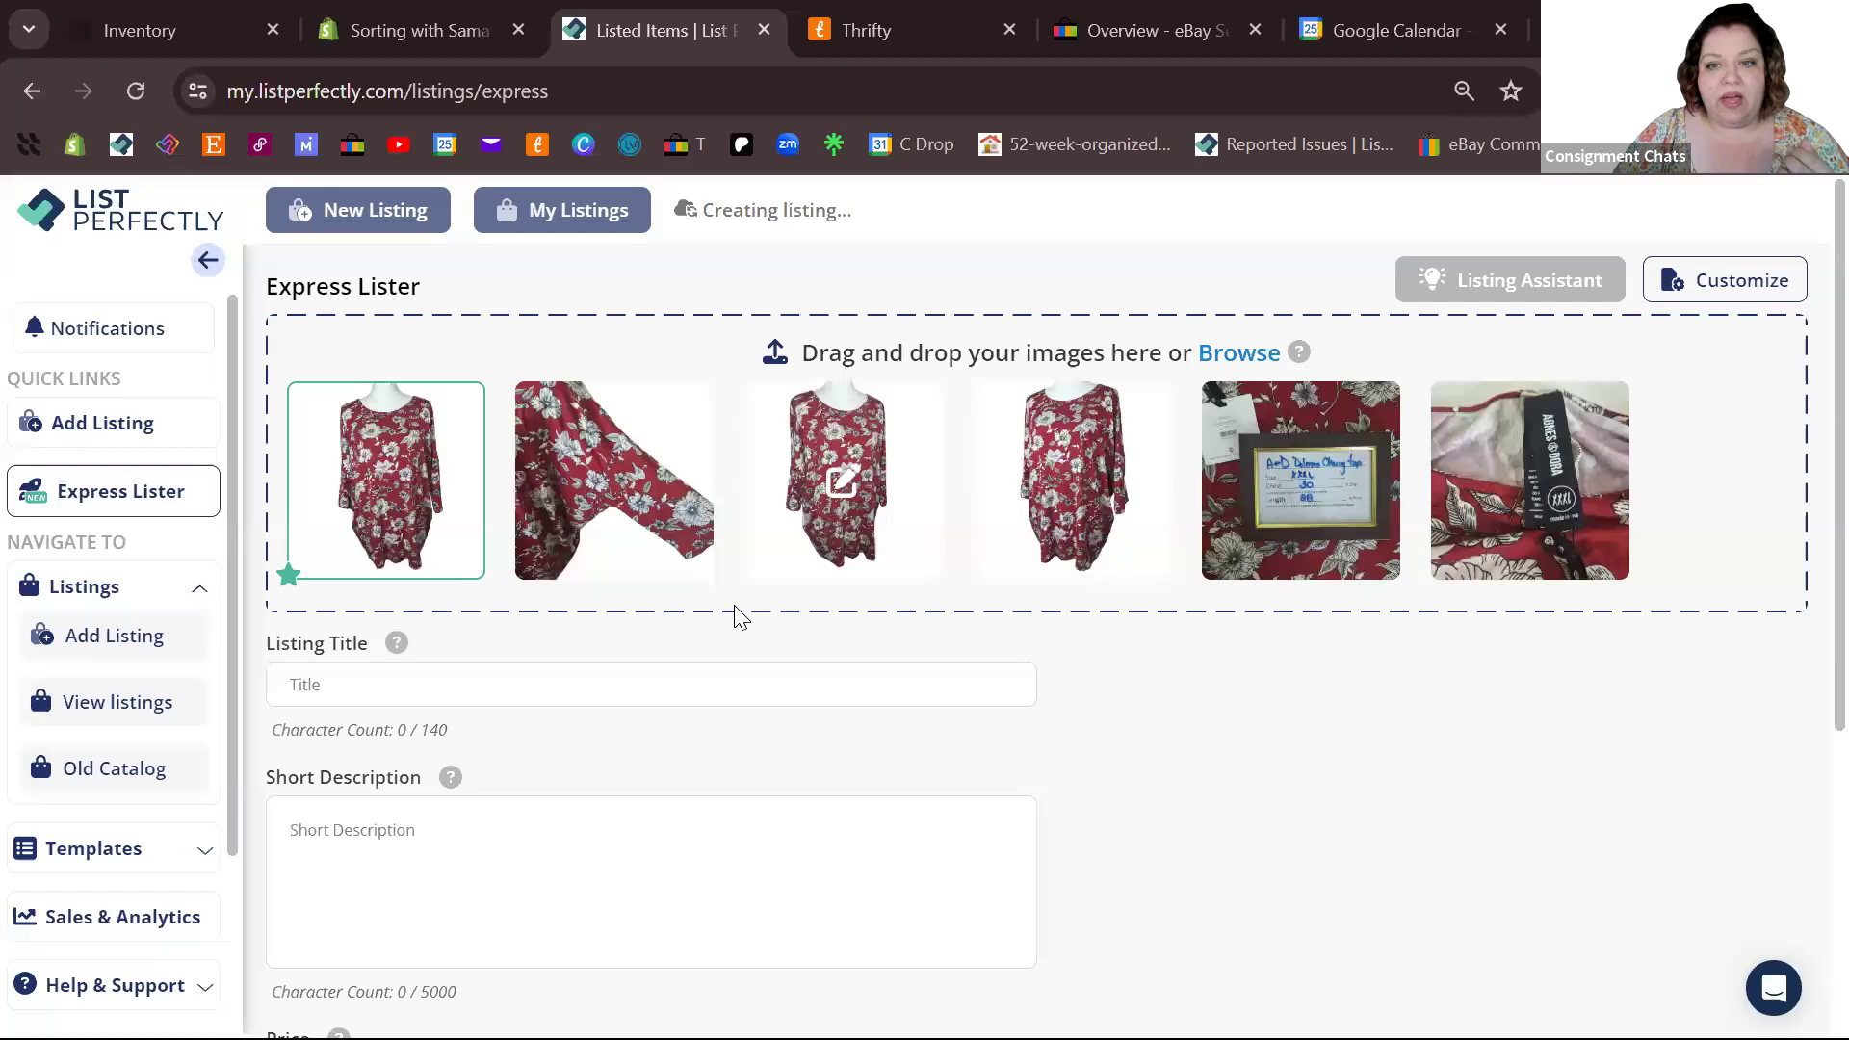
drag(1097, 520, 409, 481)
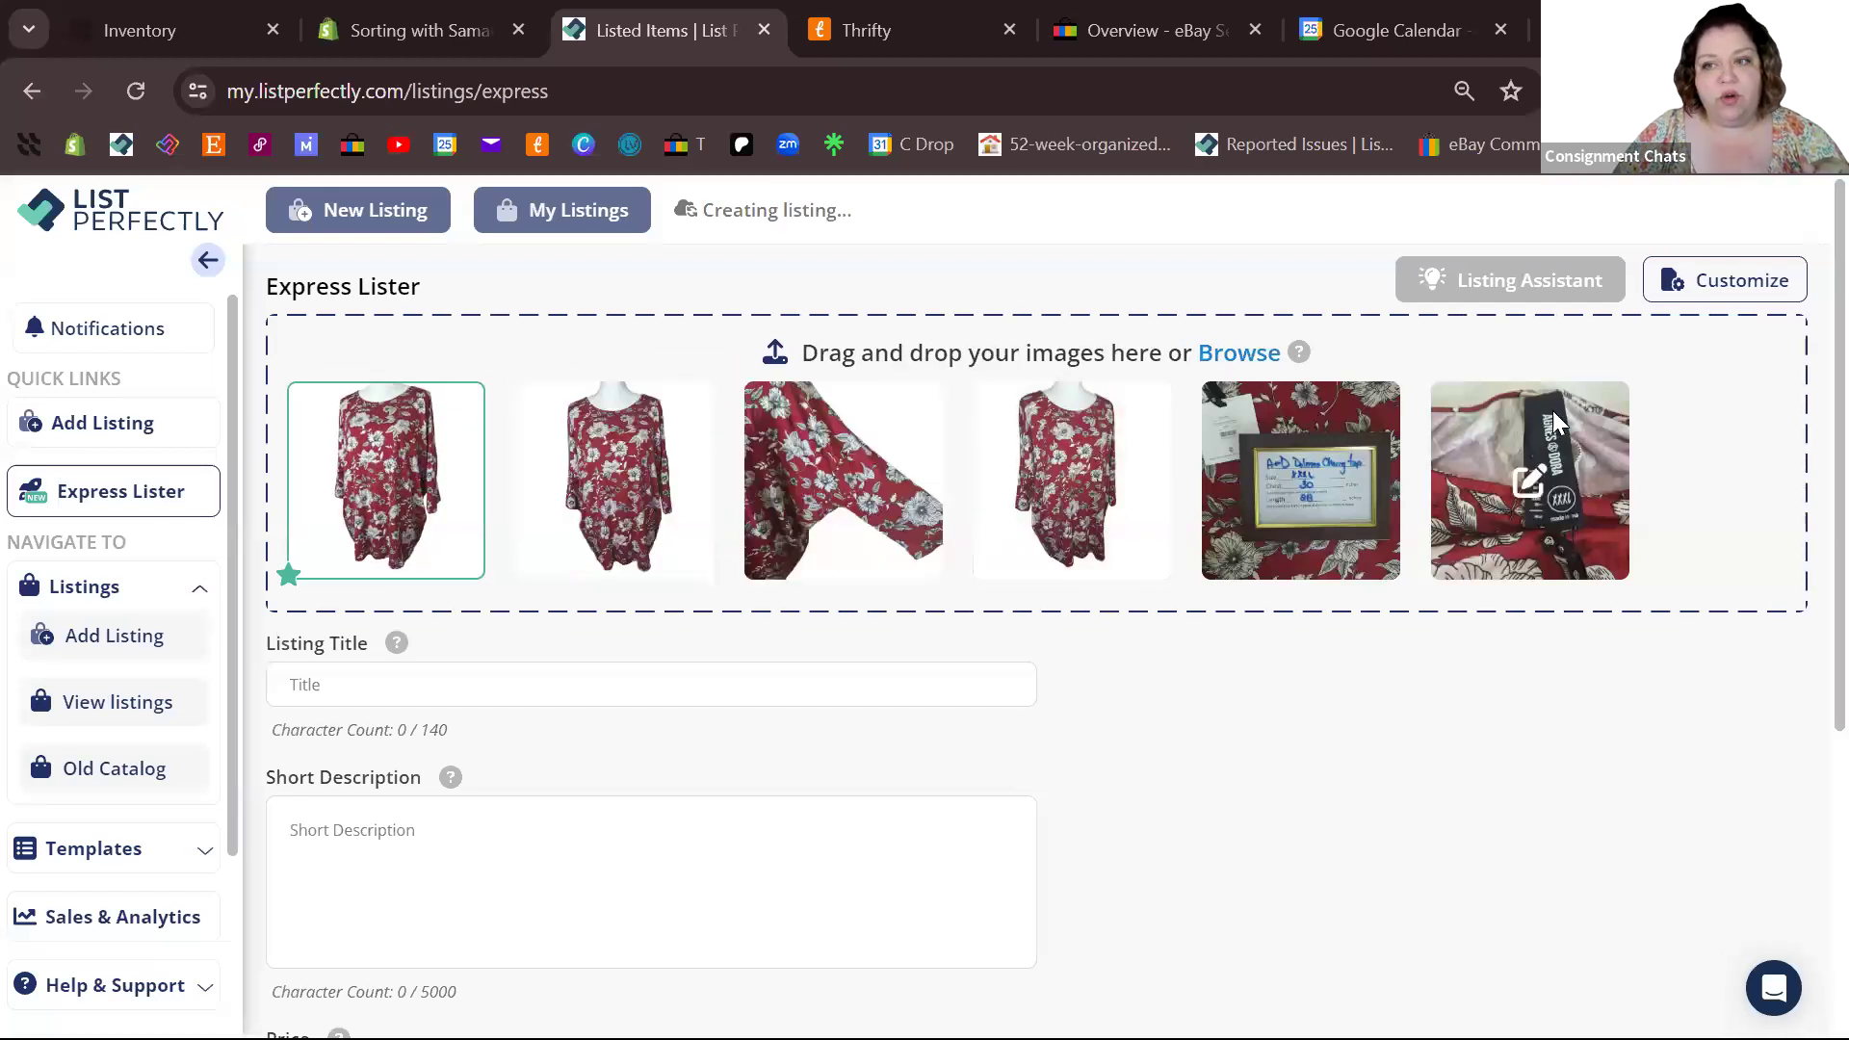
- Launch the Listing Assistant on the uploaded images with the Professional writing style
click(1483, 289)
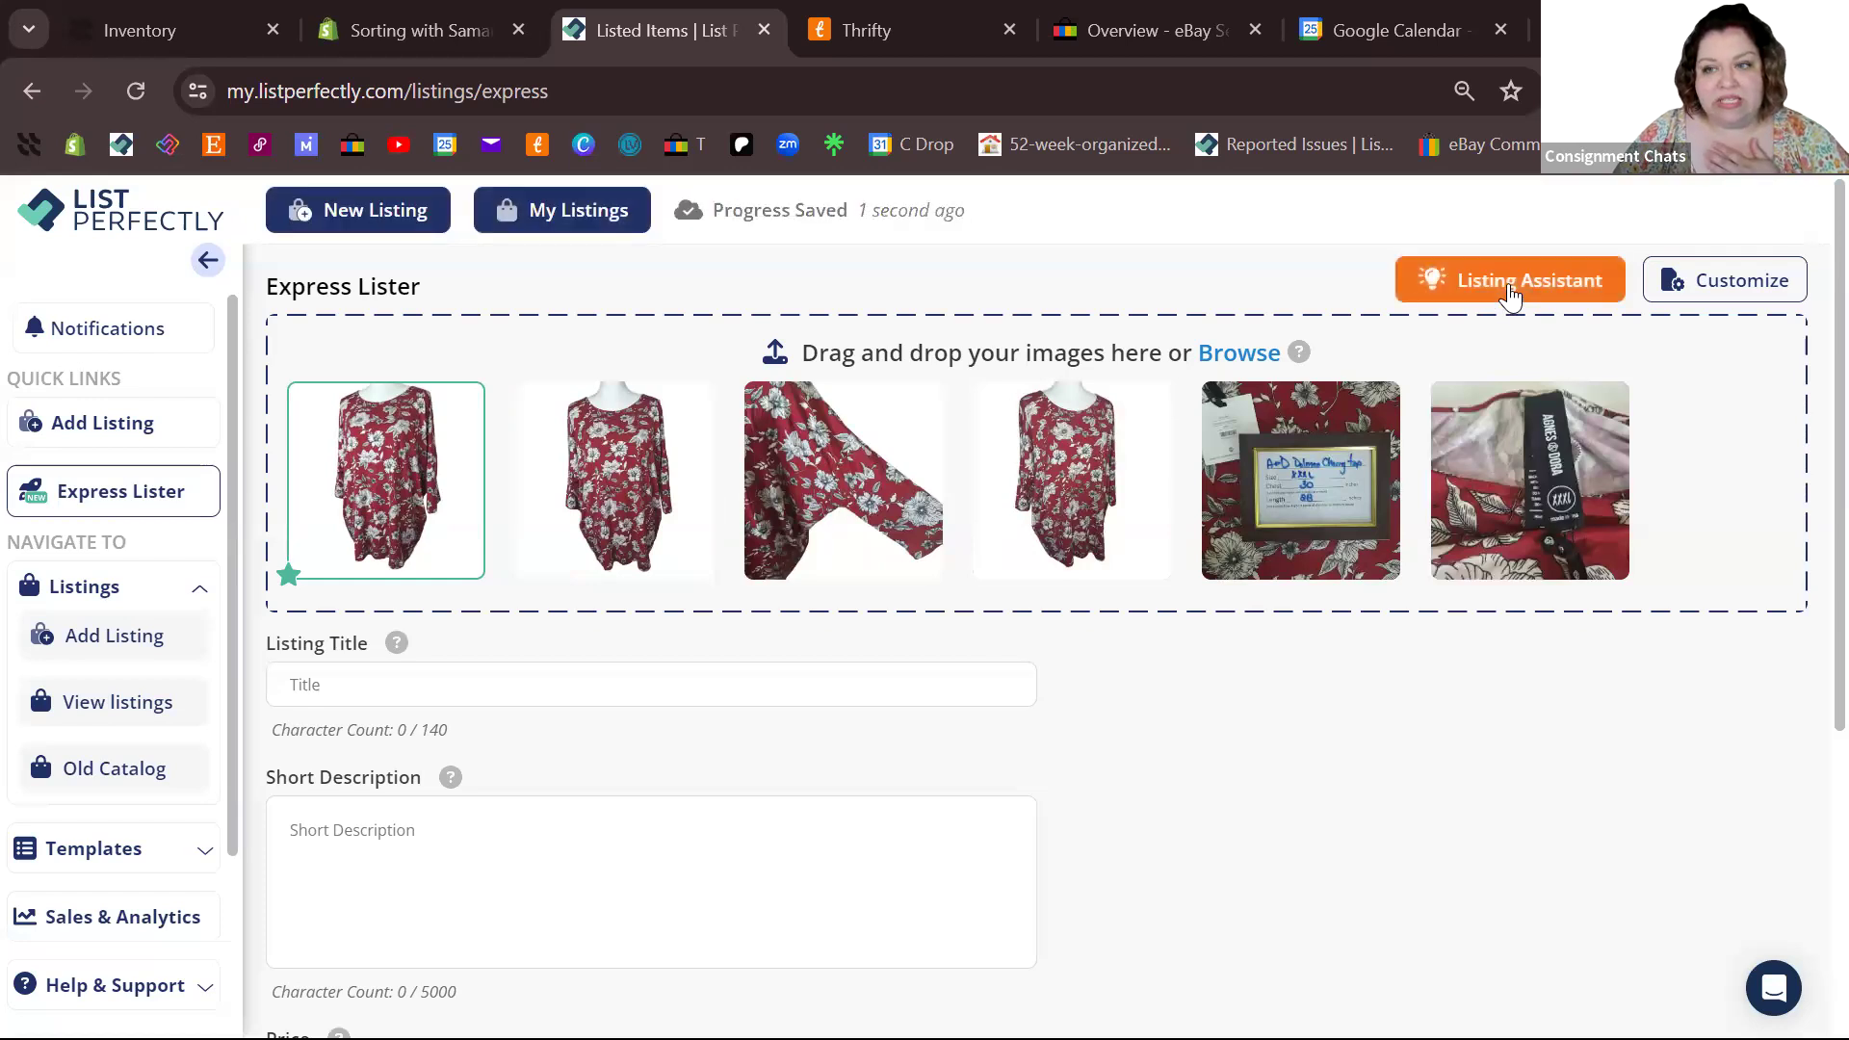
click(1508, 285)
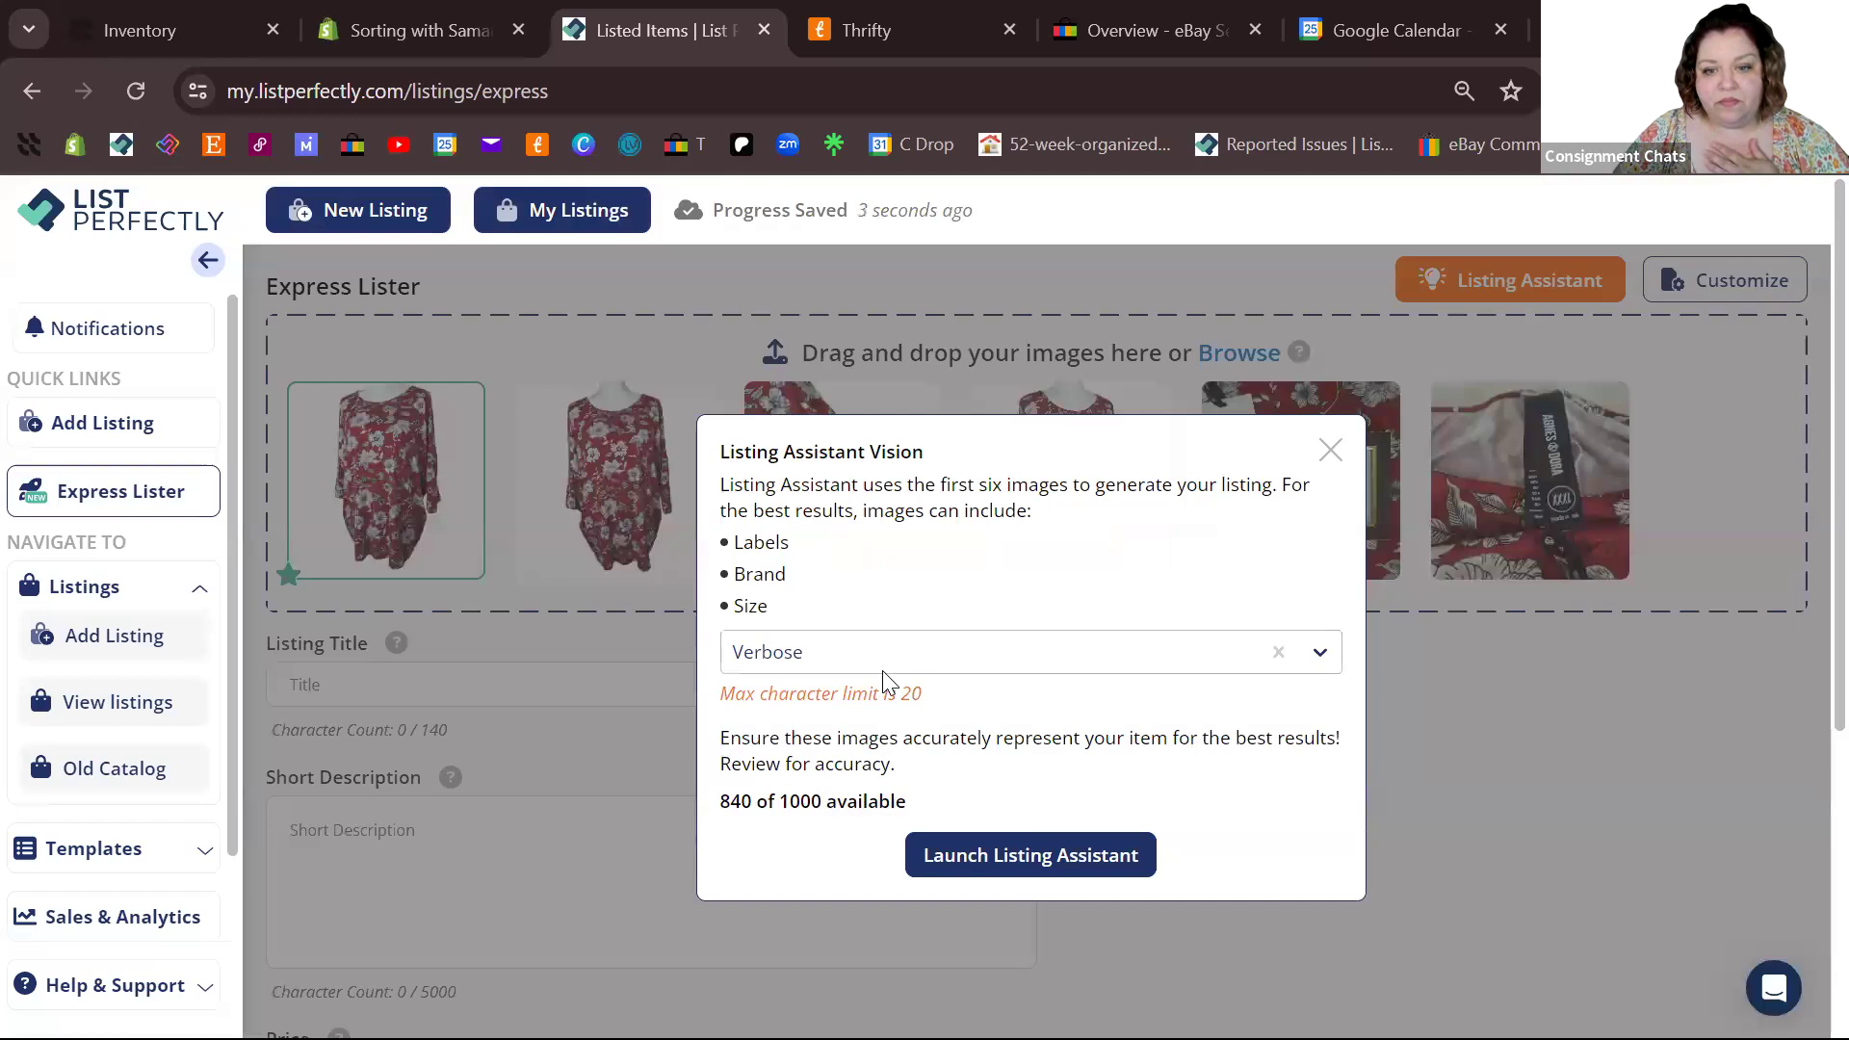
click(1040, 662)
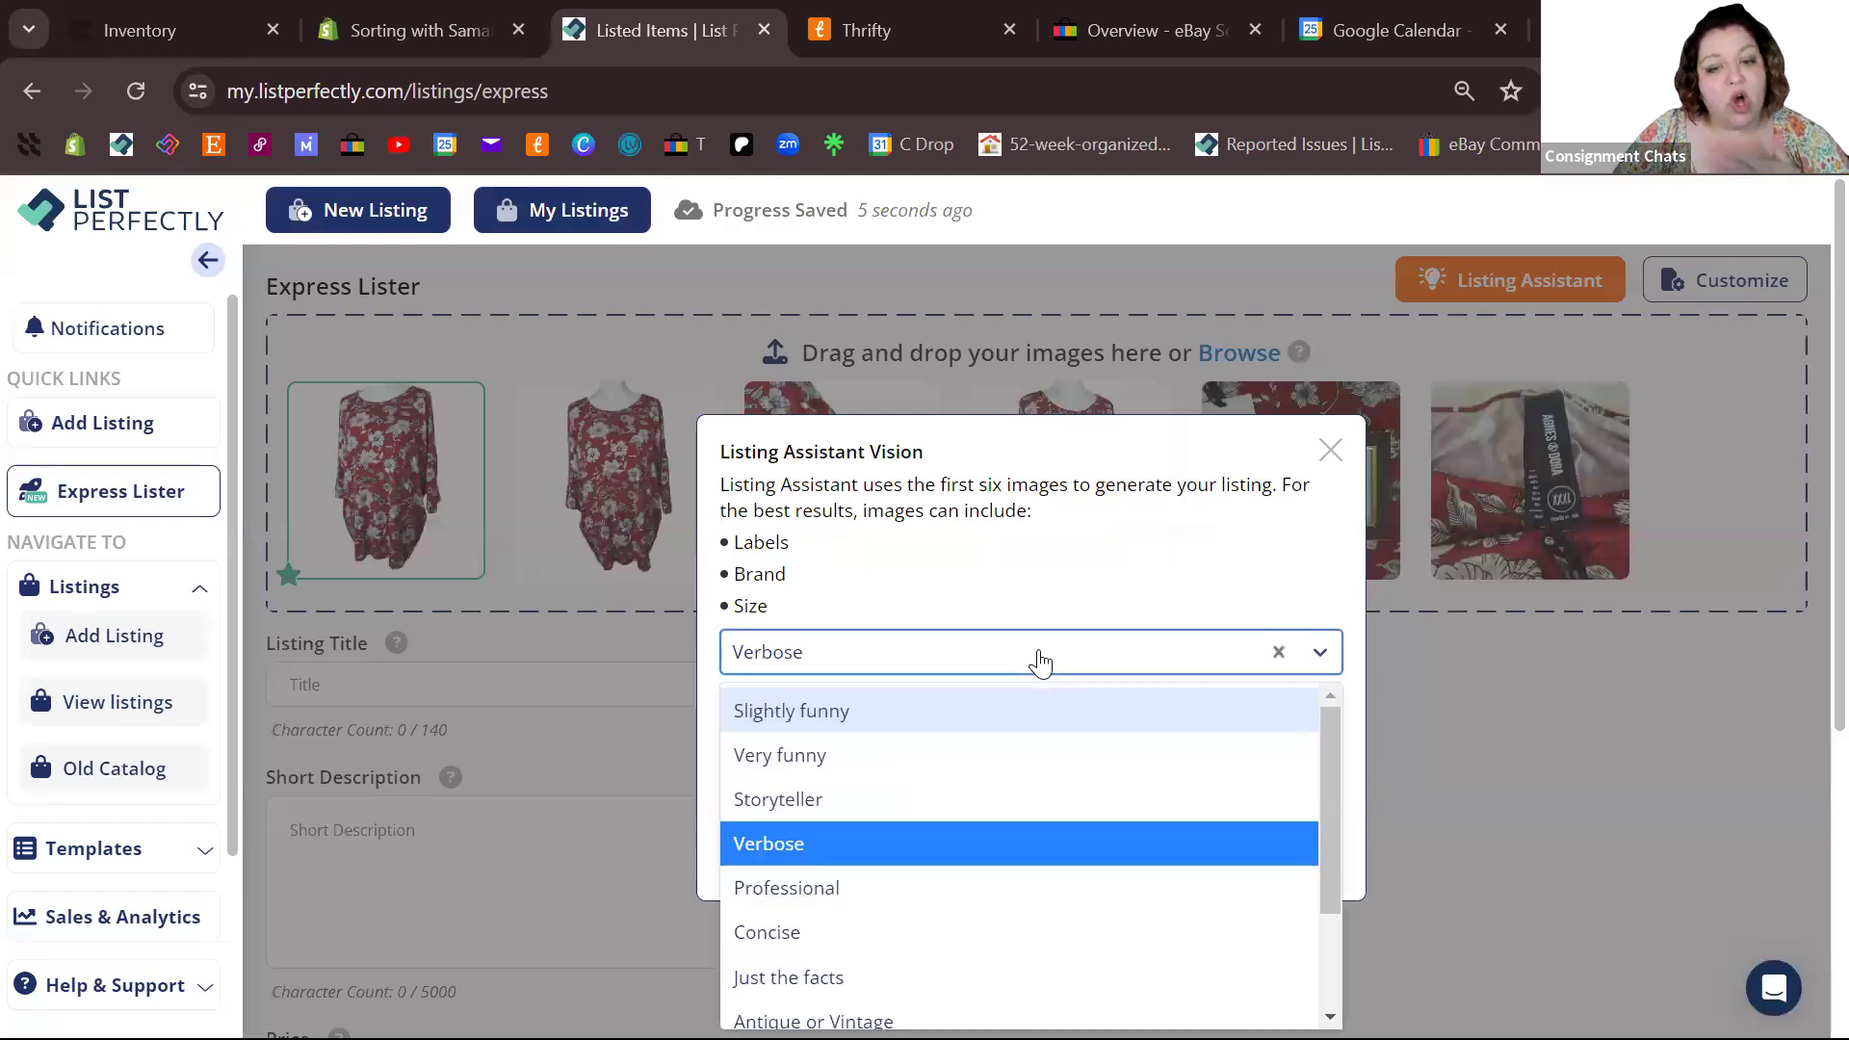
click(1039, 663)
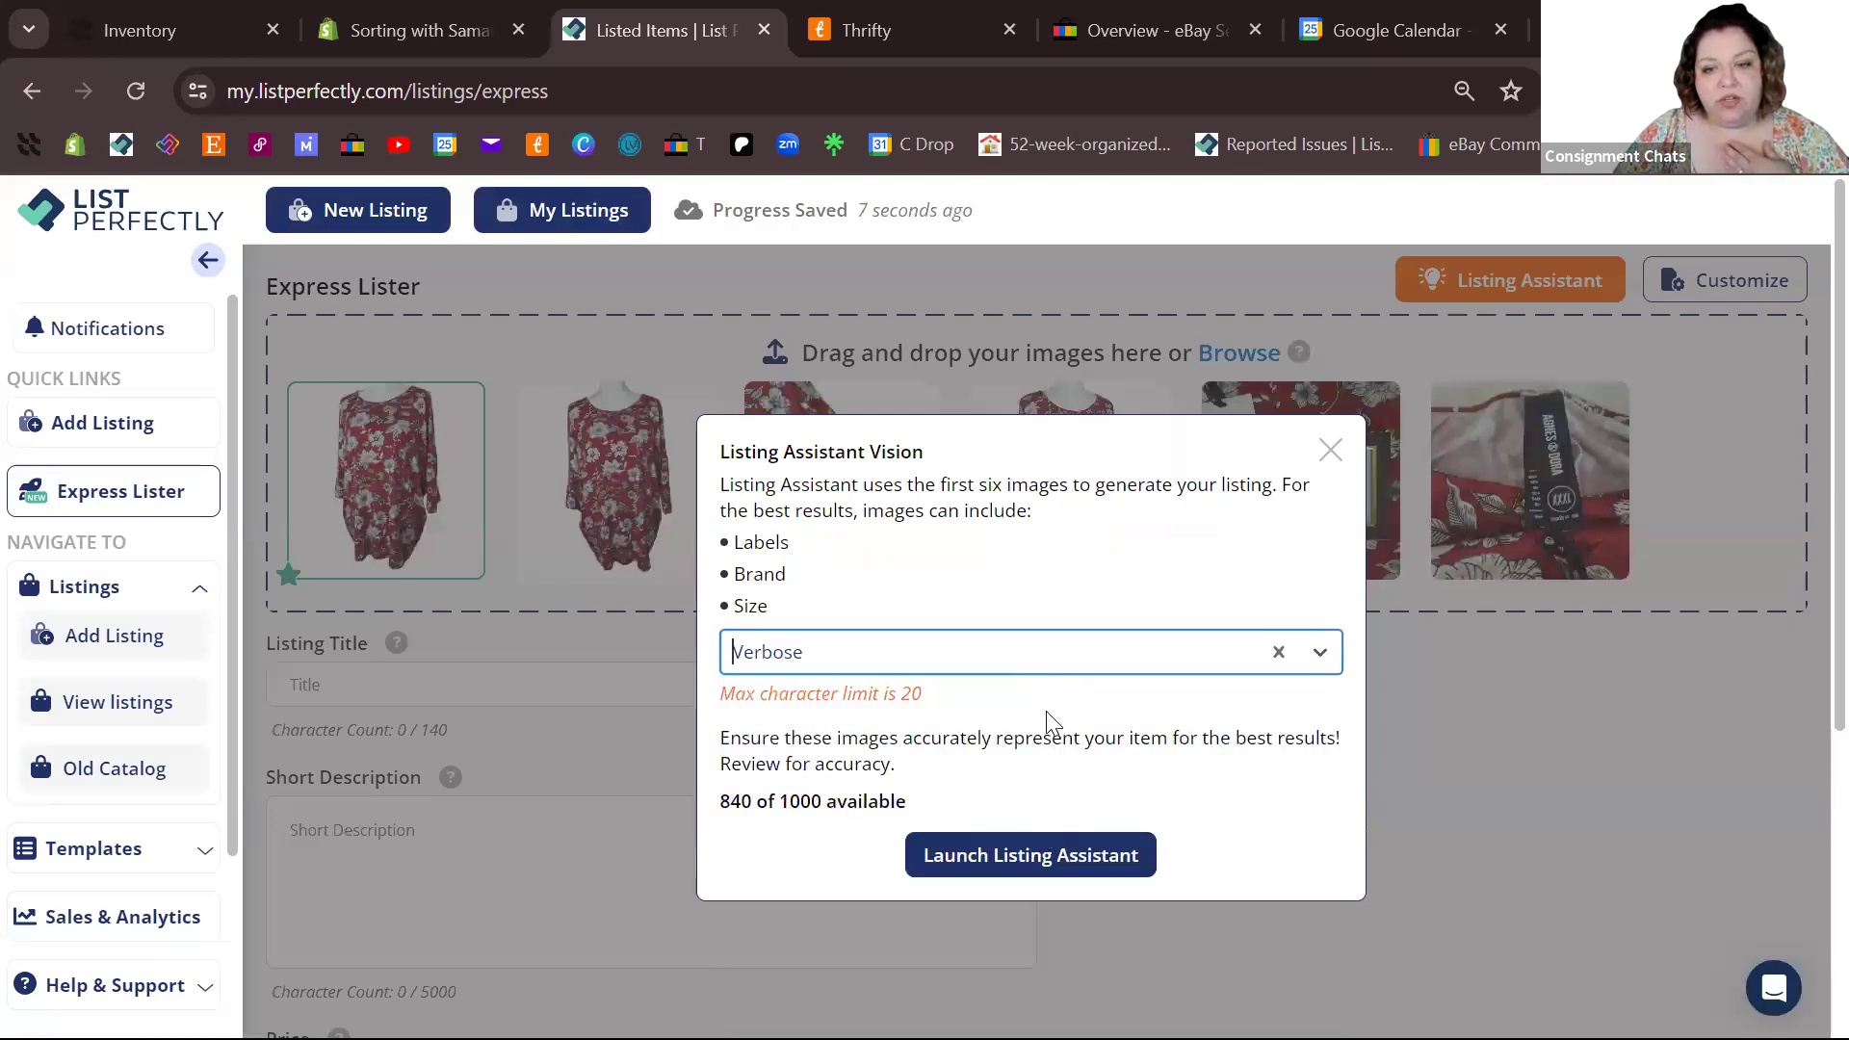
click(1013, 663)
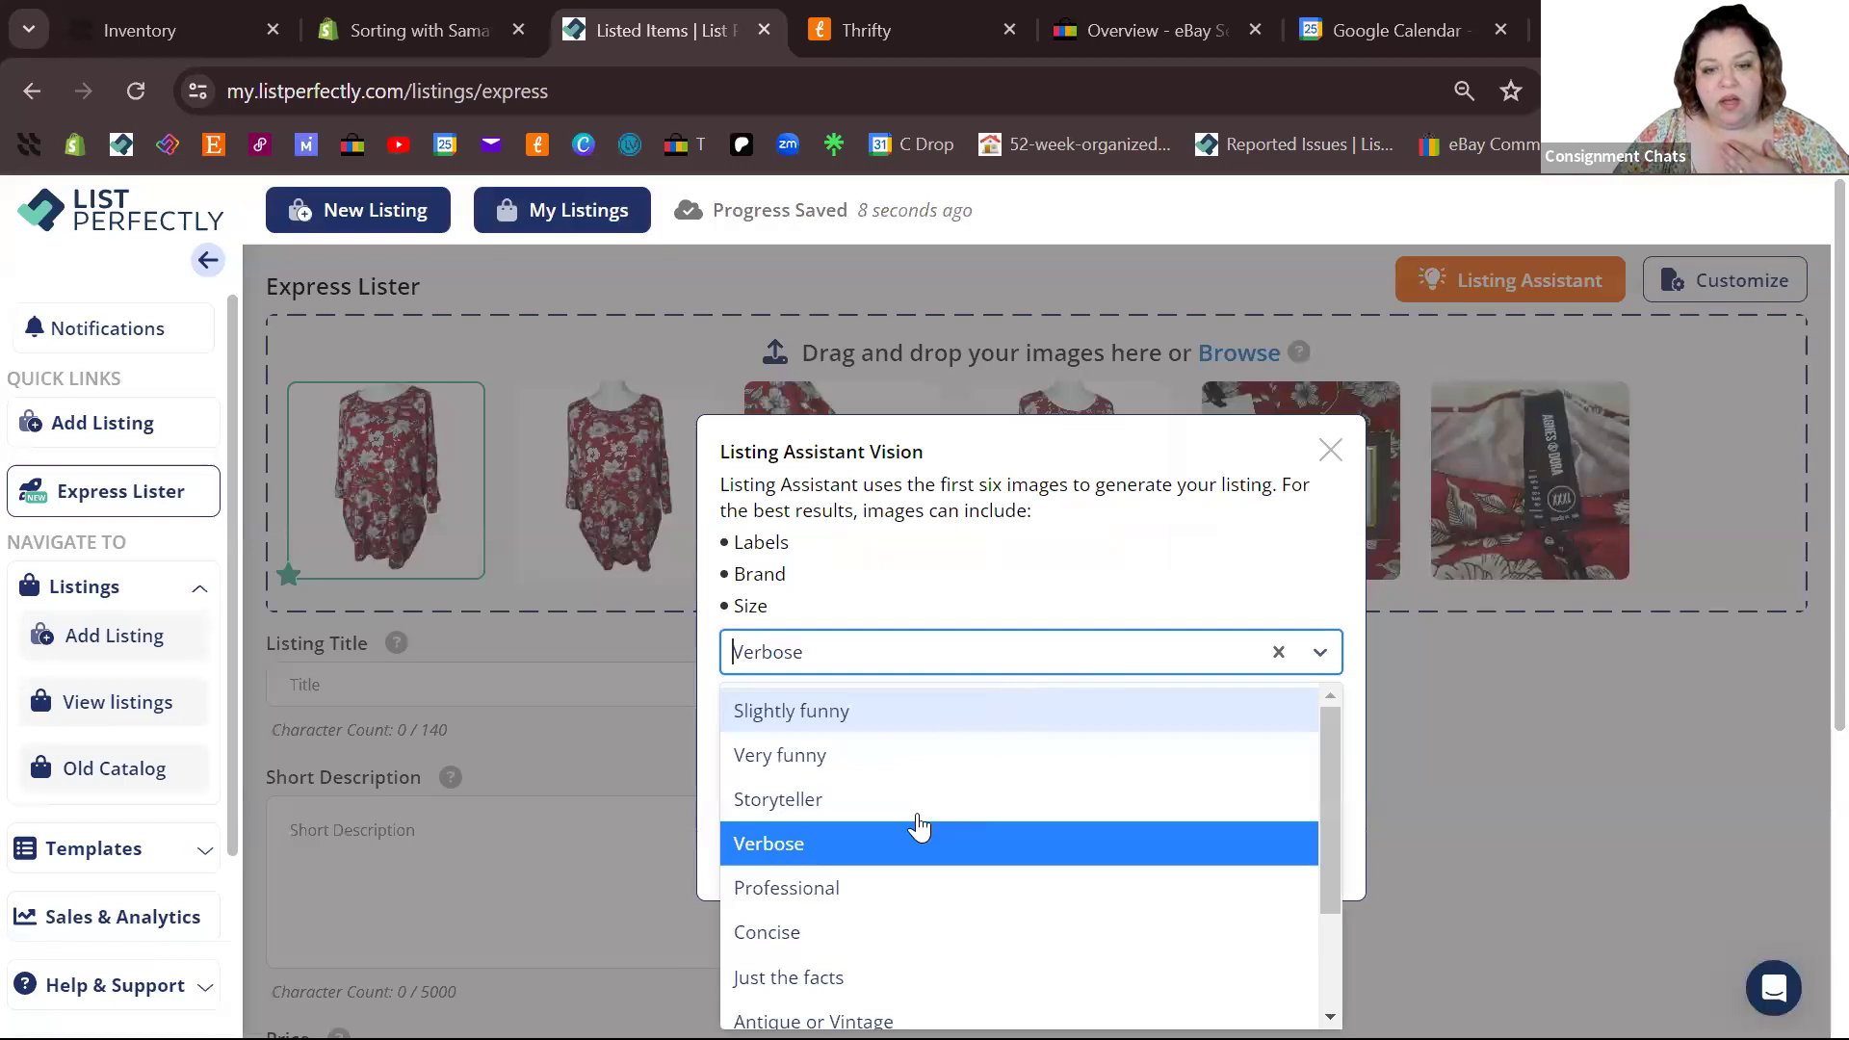
click(894, 881)
click(1026, 854)
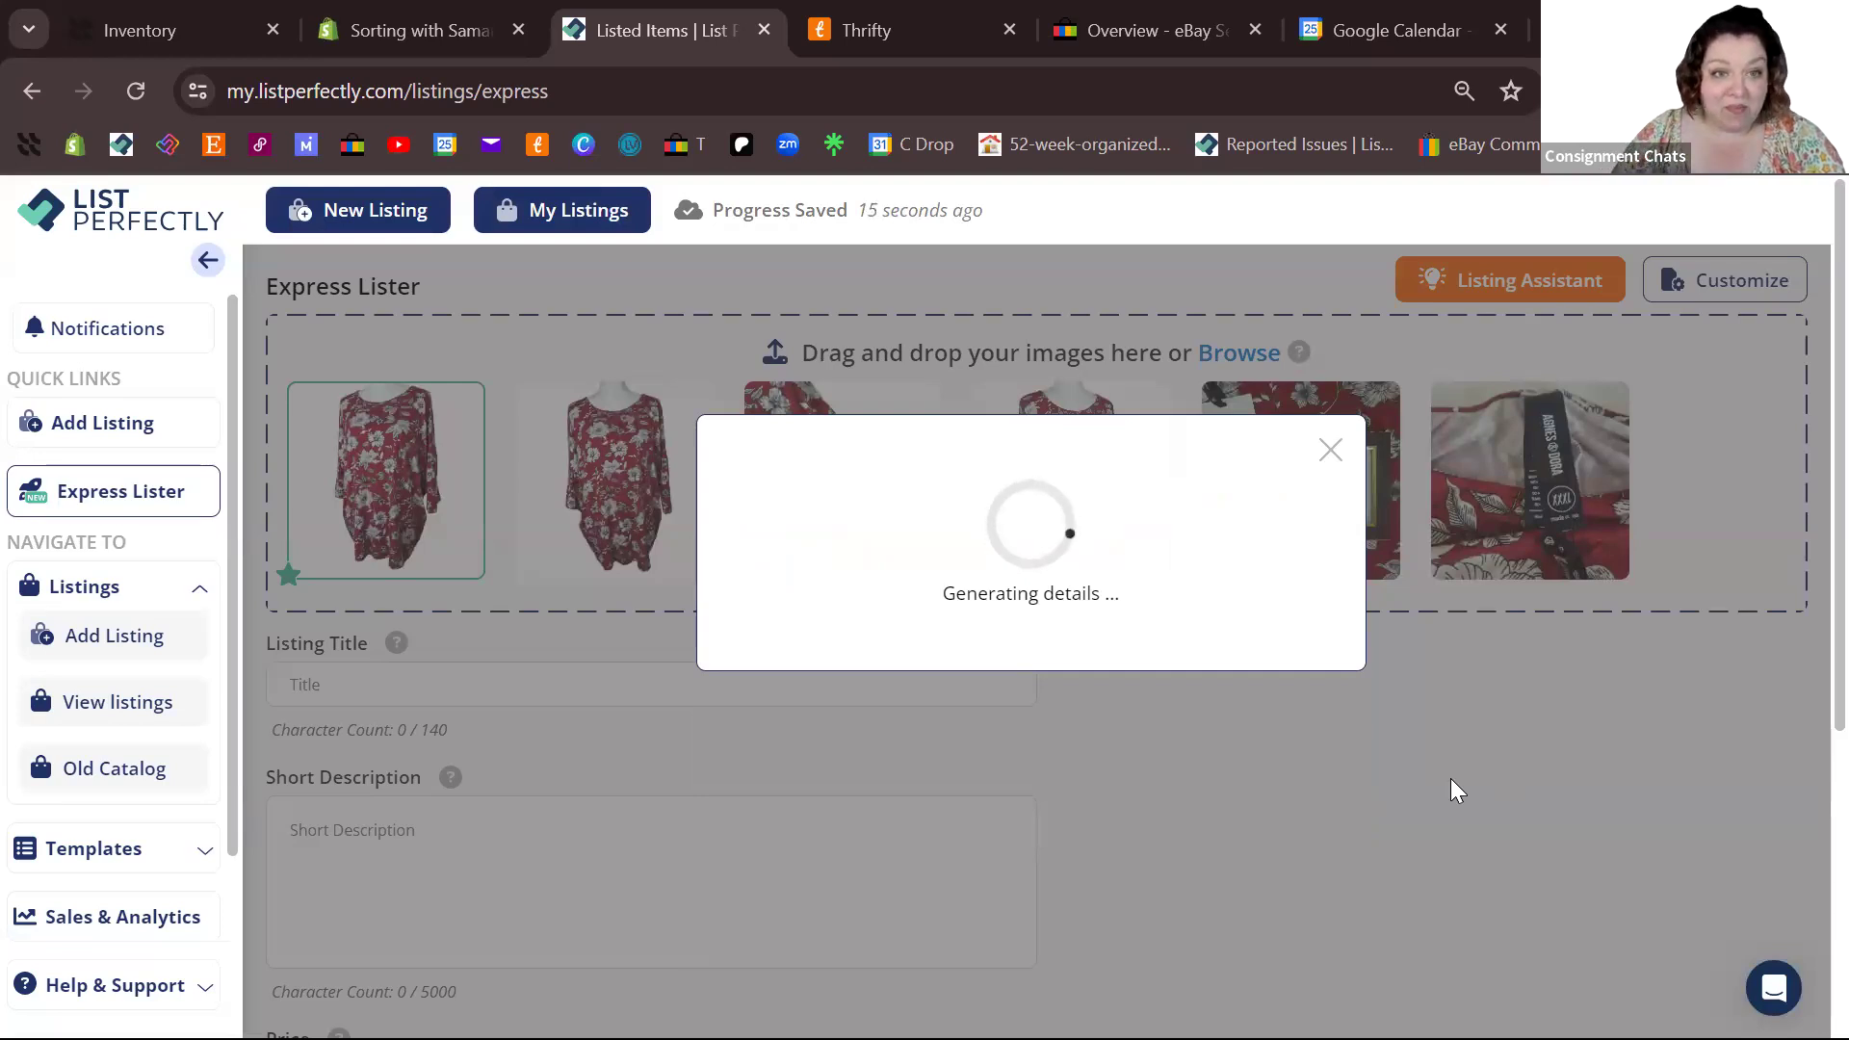
- Review the generated title and short description, and correct the length in the description to 28 inches
scroll(1450, 789, down, 4)
scroll(1450, 790, up, 2)
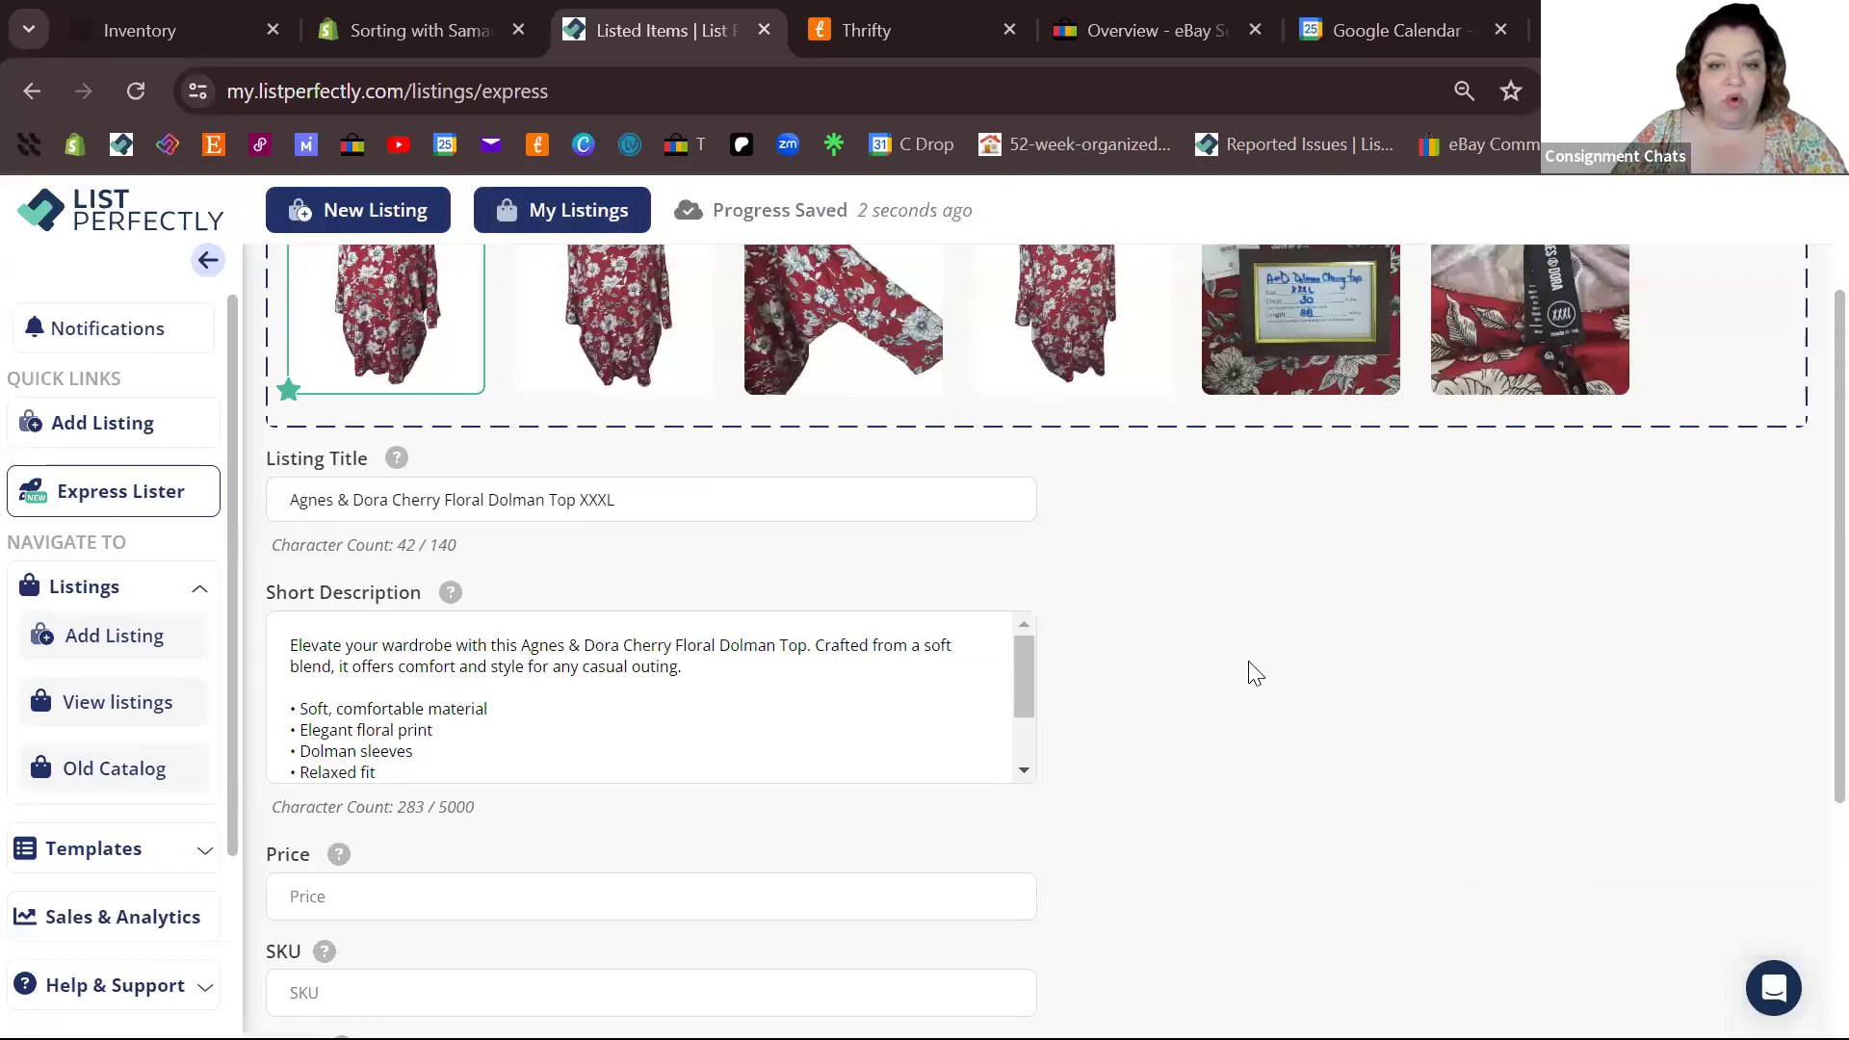
scroll(1250, 668, down, 1)
scroll(853, 599, down, 1)
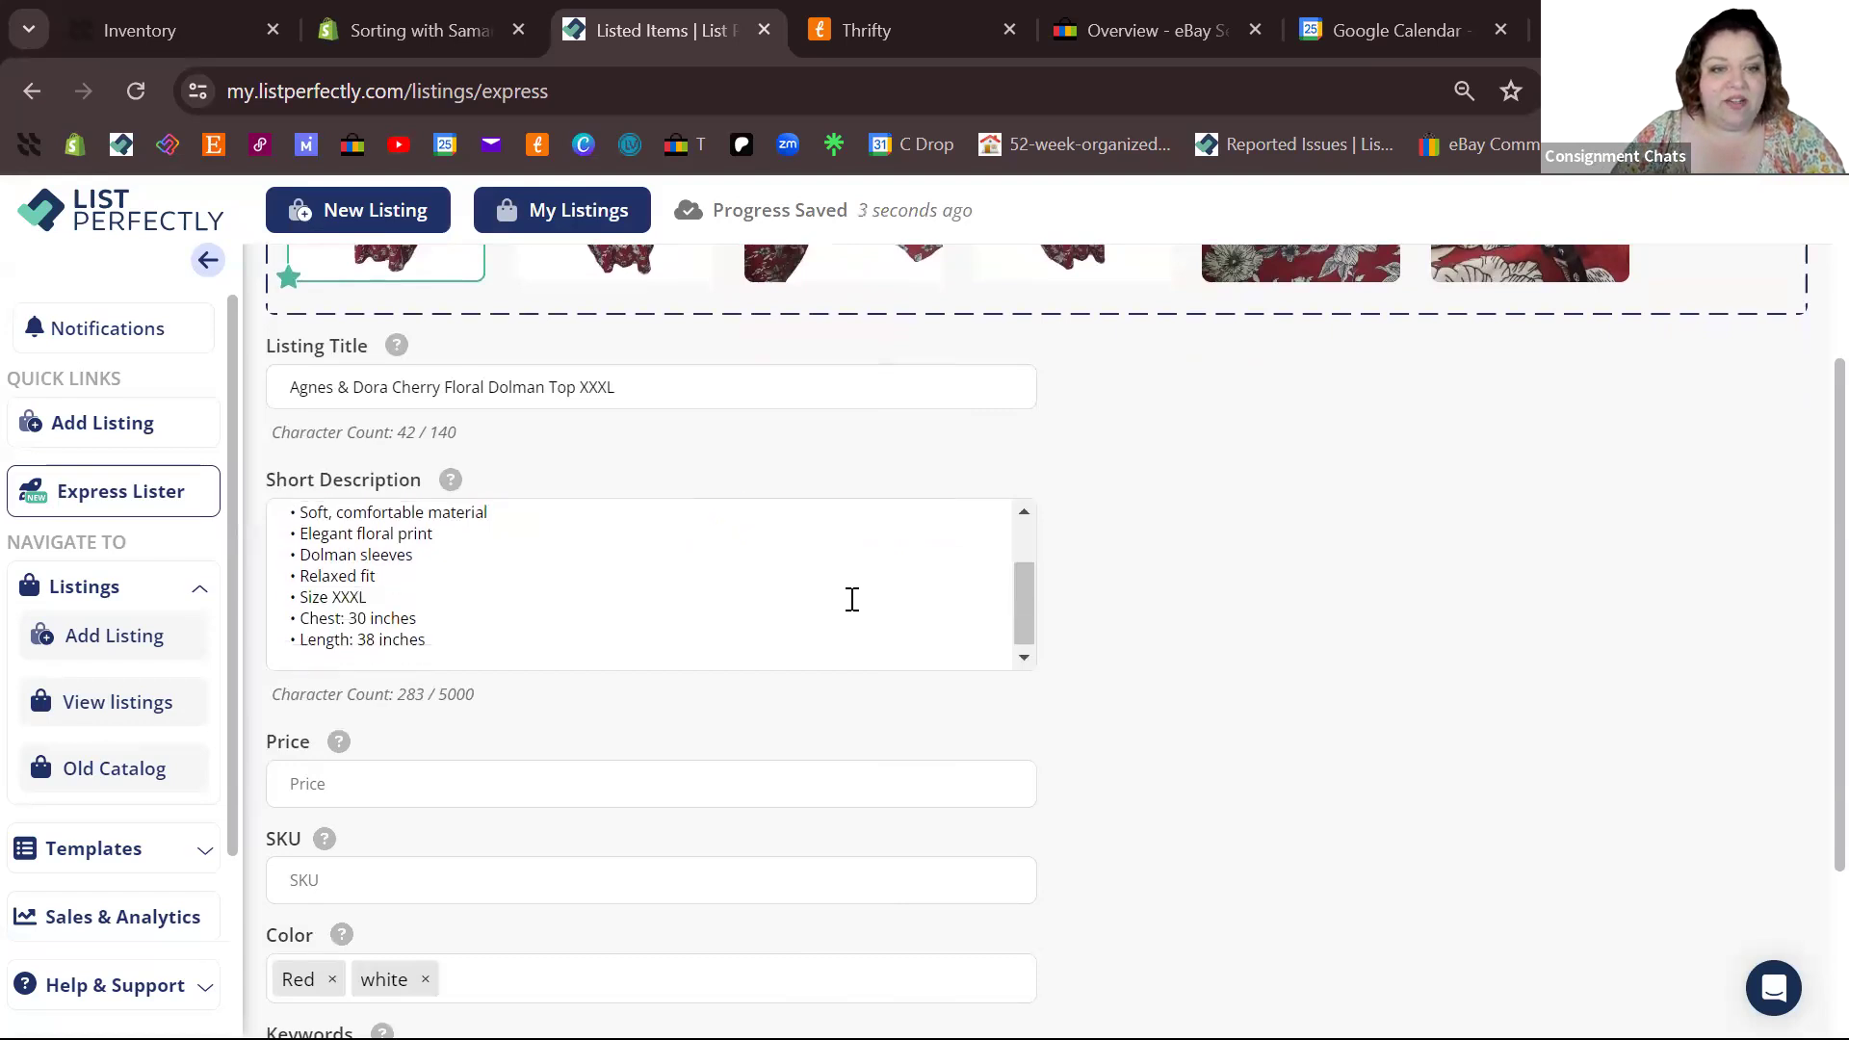
scroll(853, 599, up, 1)
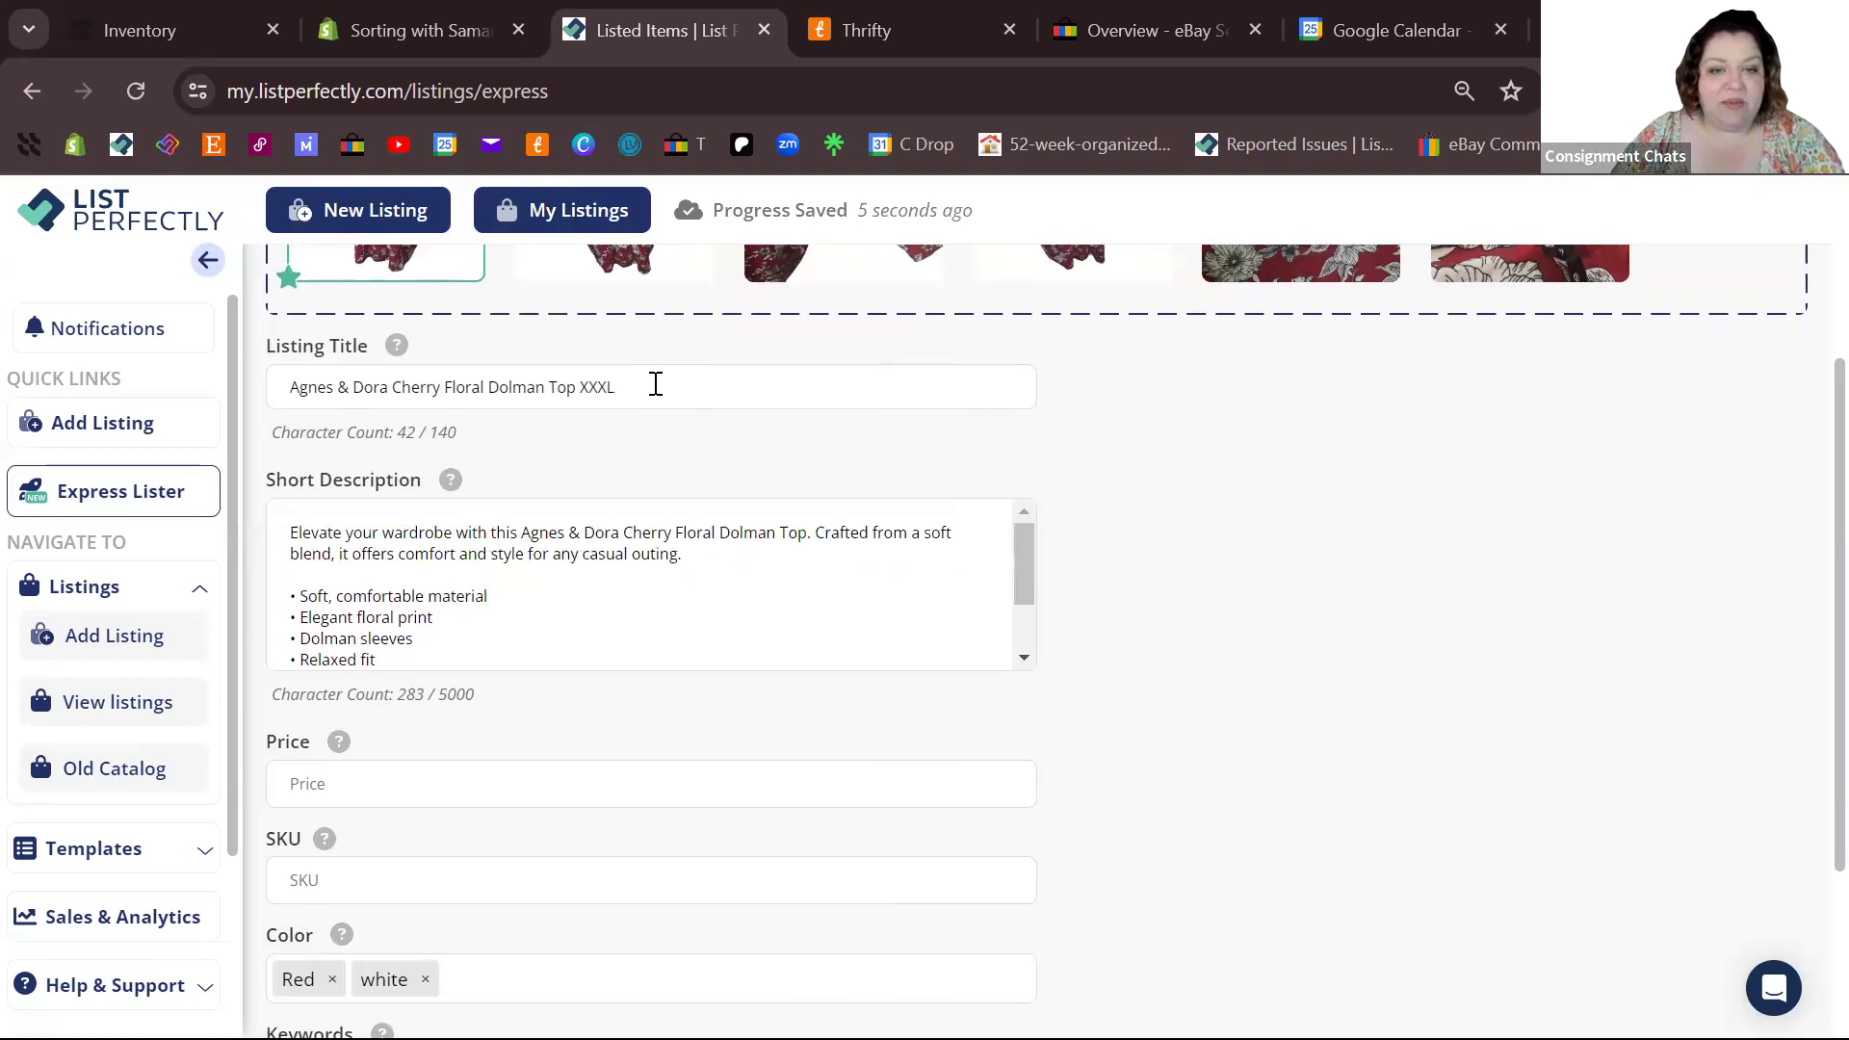
scroll(594, 639, down, 1)
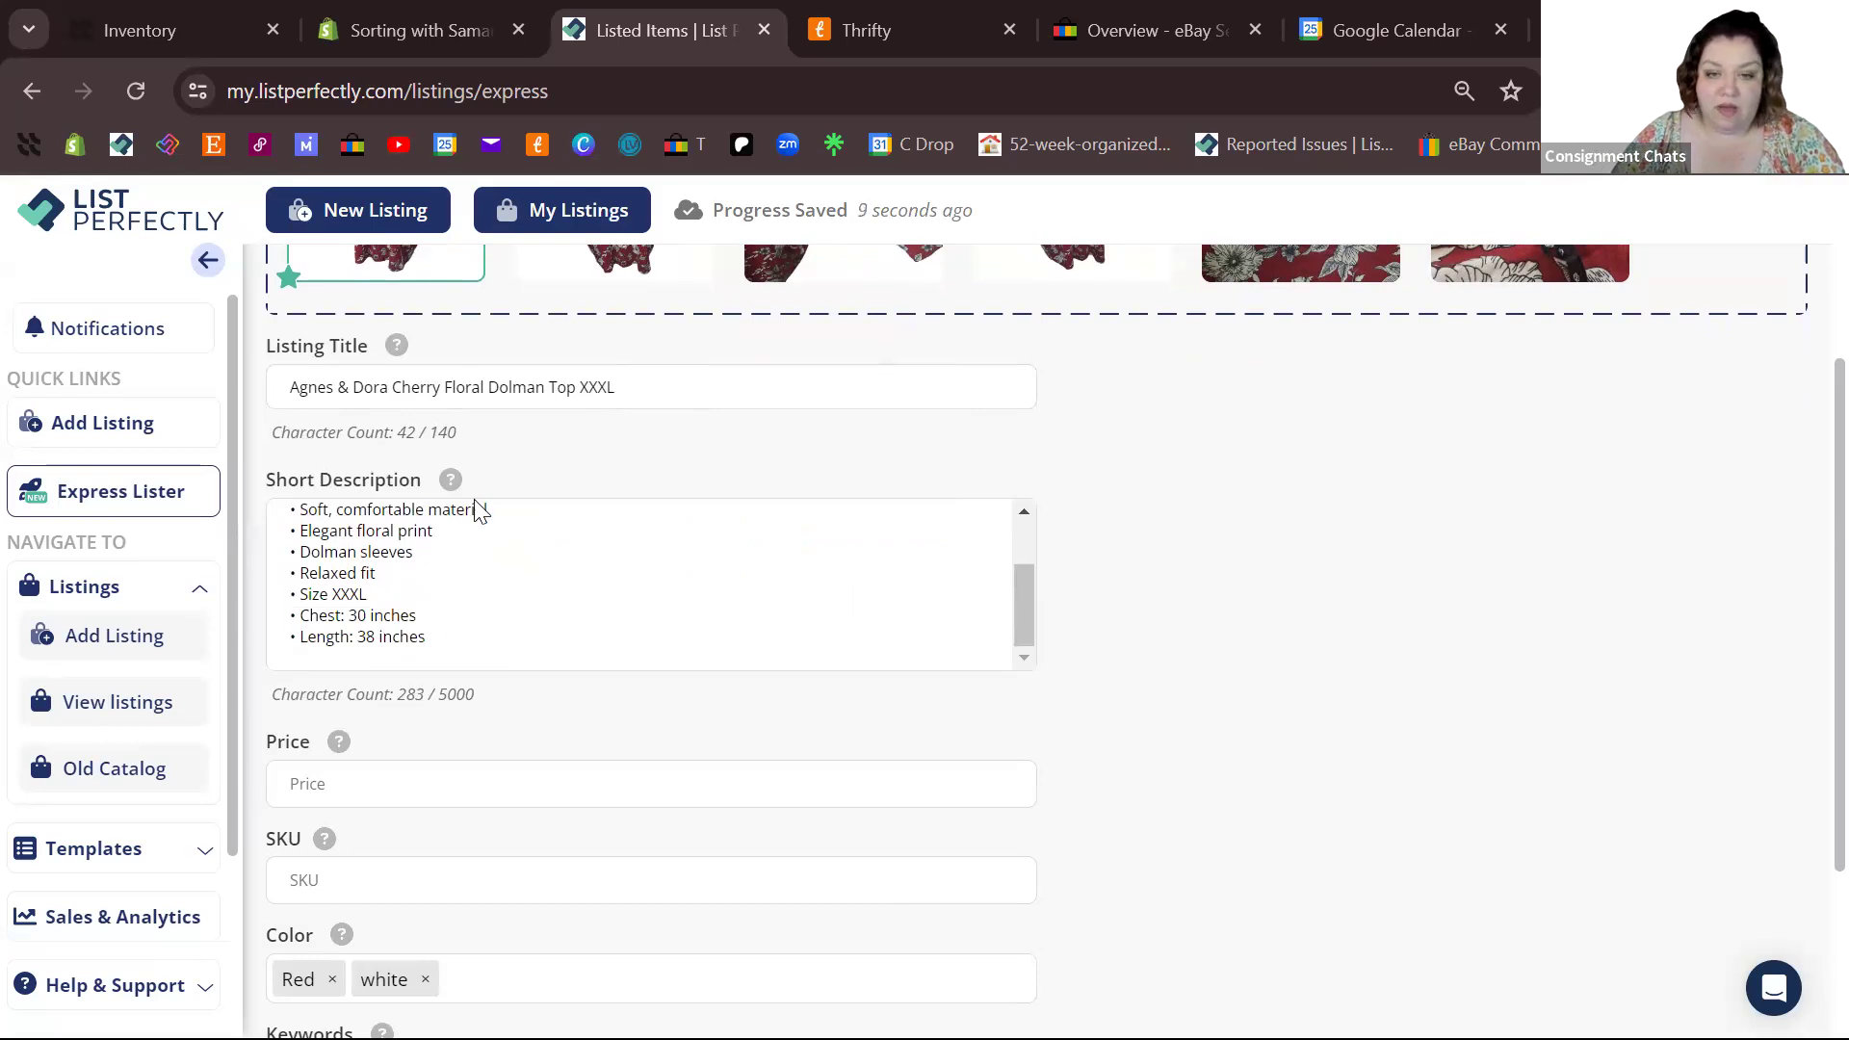
click(366, 639)
key(BackSpace)
text(2)
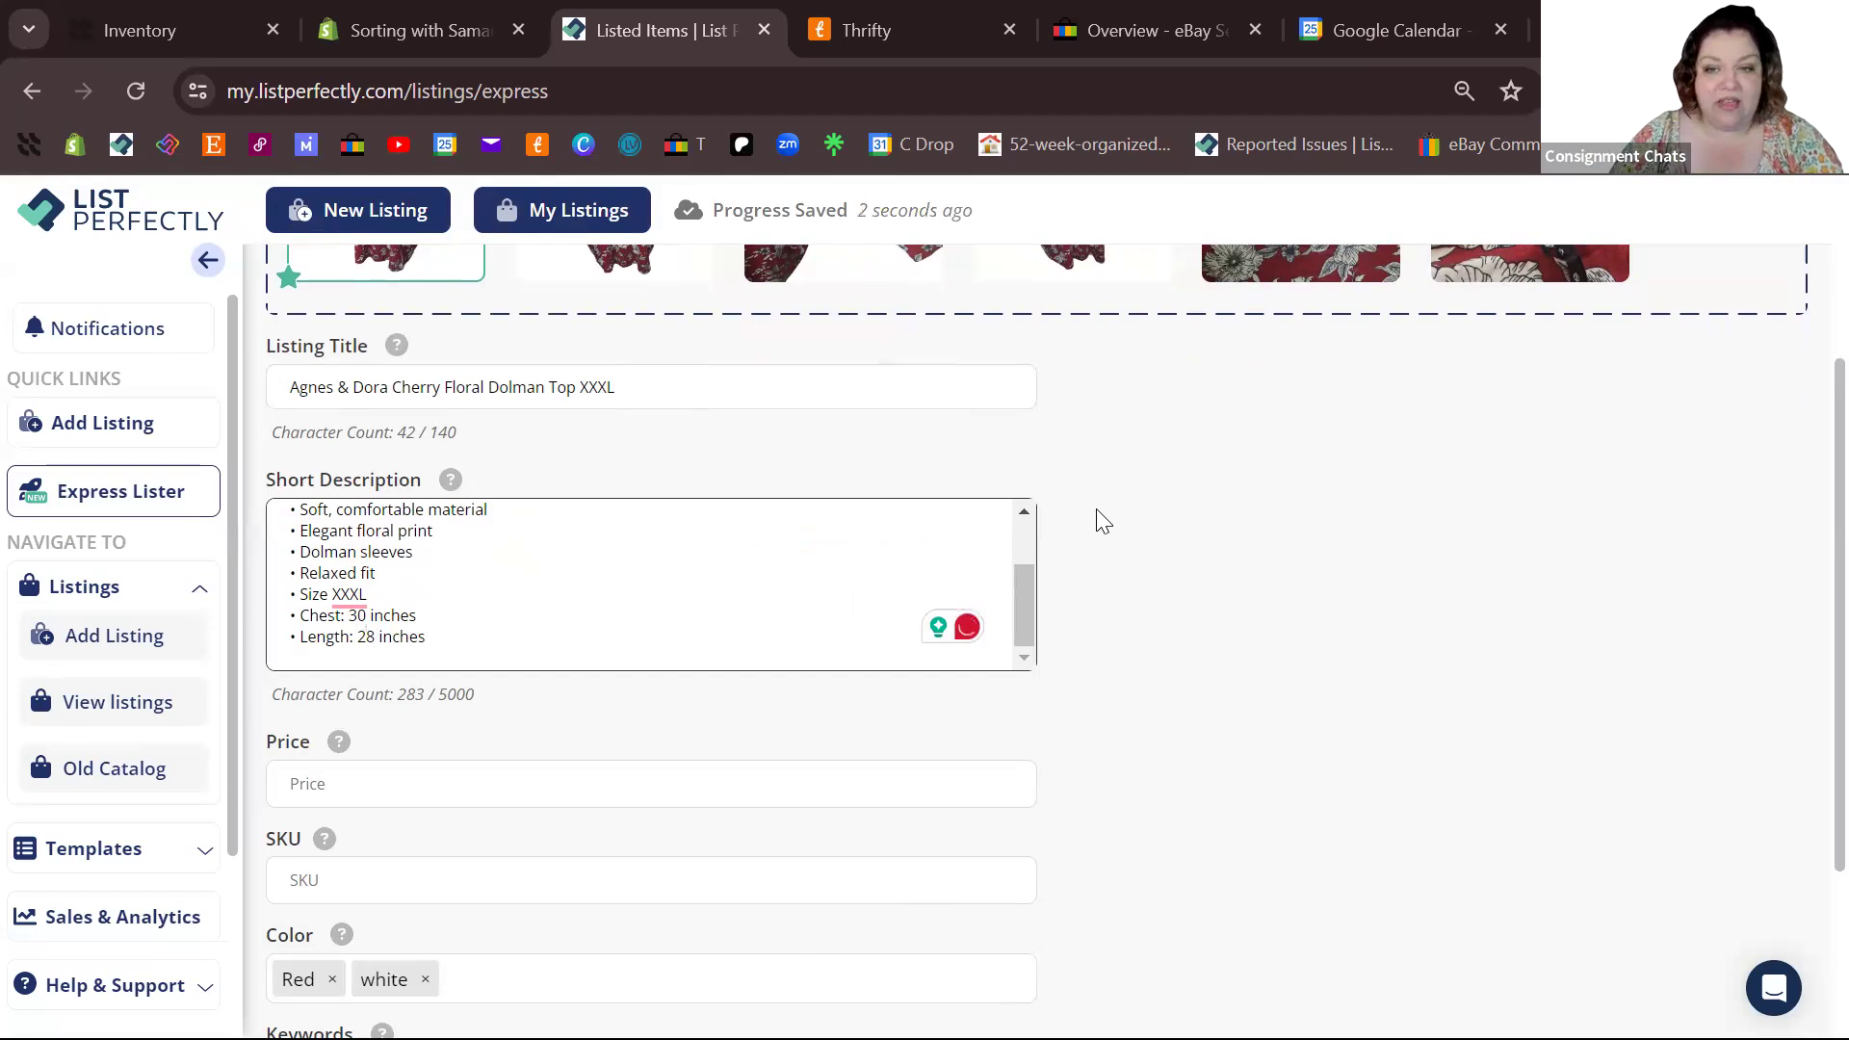
- Open the measurement card photo enlarged to check the size, chest and length, and close it without saving
scroll(1095, 510, up, 3)
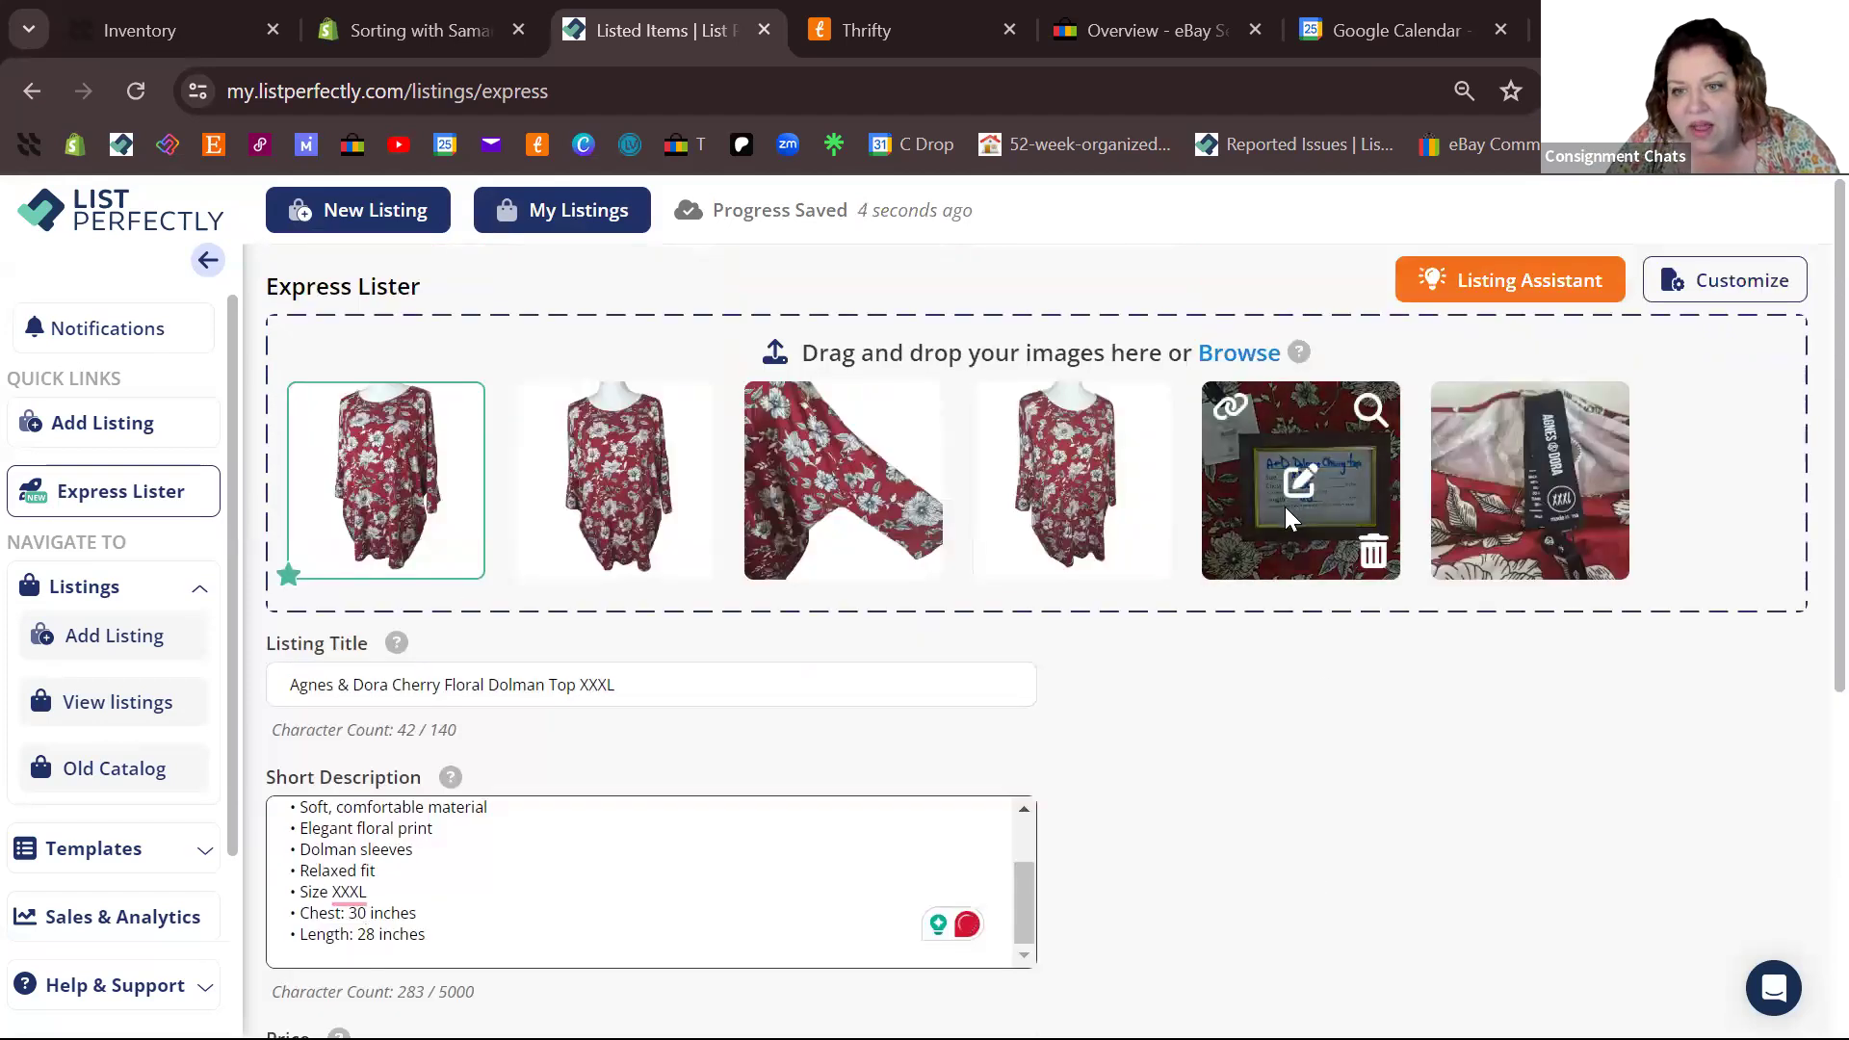
click(1300, 481)
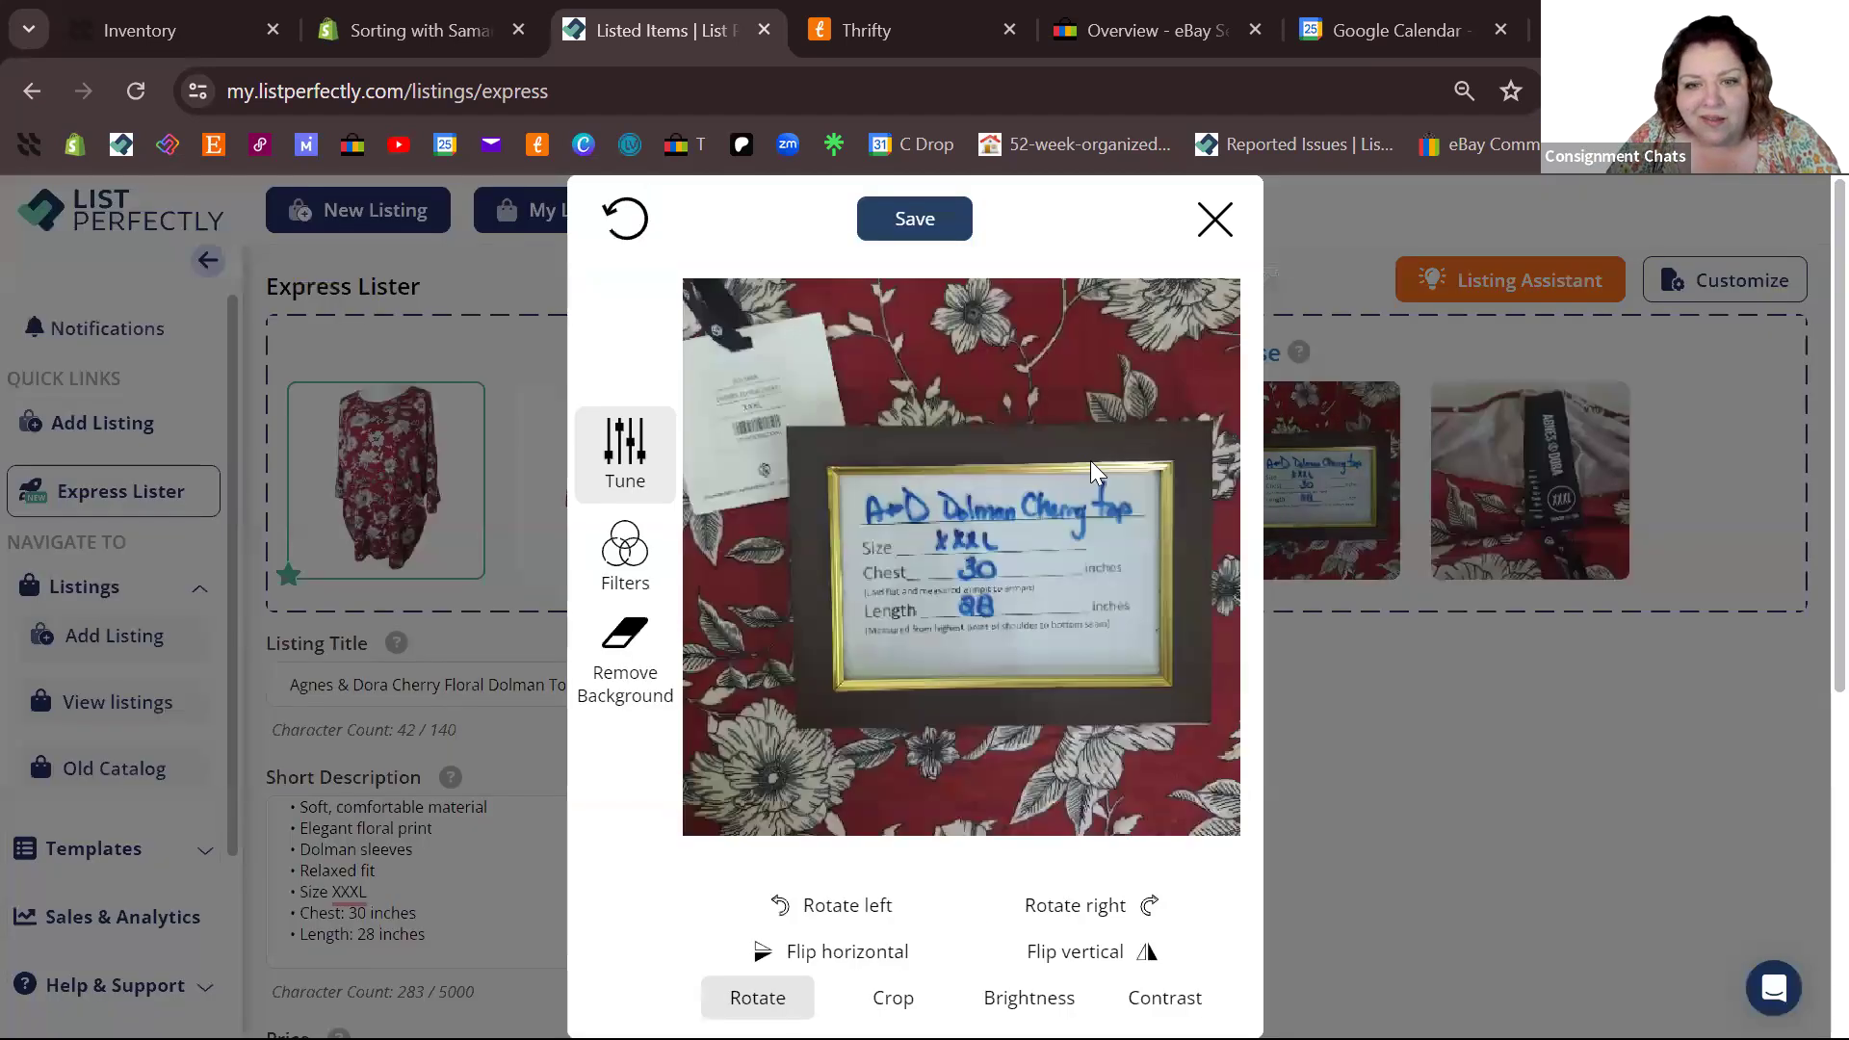
click(1215, 220)
scroll(1102, 704, down, 1)
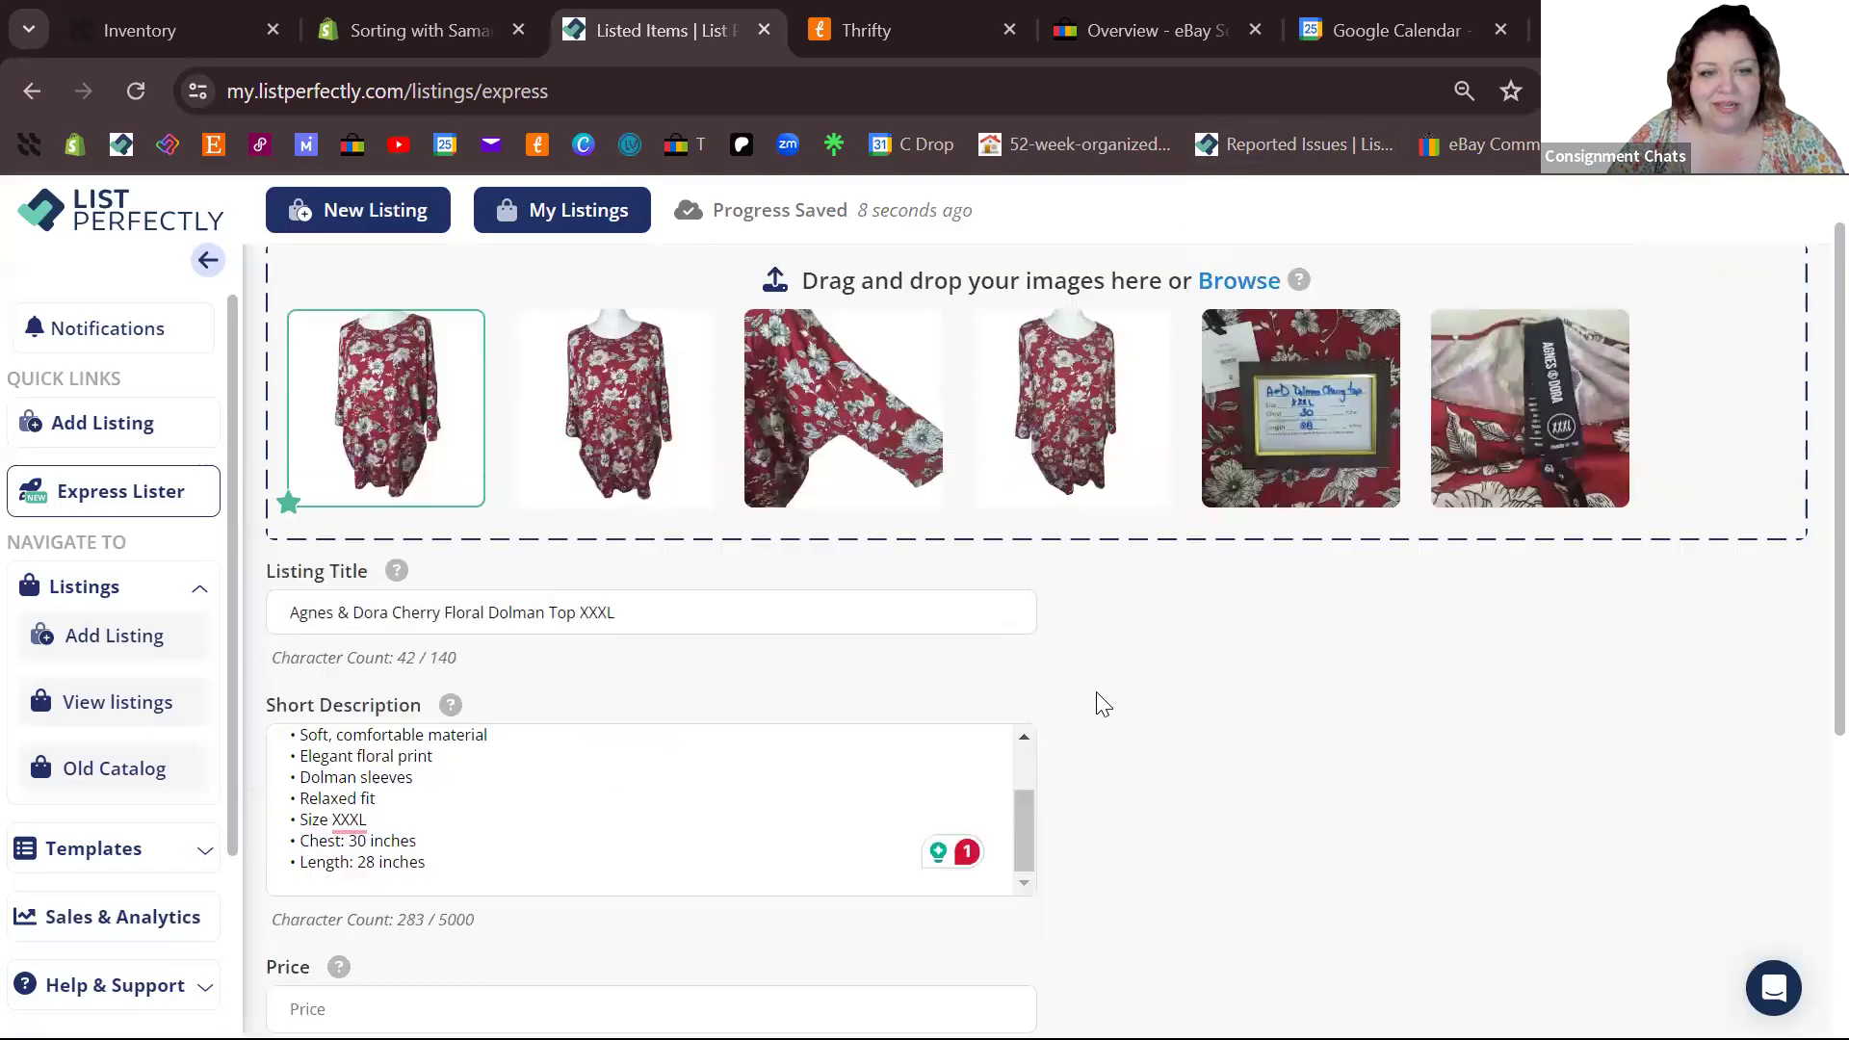
- Set the price of the Agnes & Dora Cherry Floral Dolman Top listing to 19
scroll(1103, 704, down, 5)
click(395, 525)
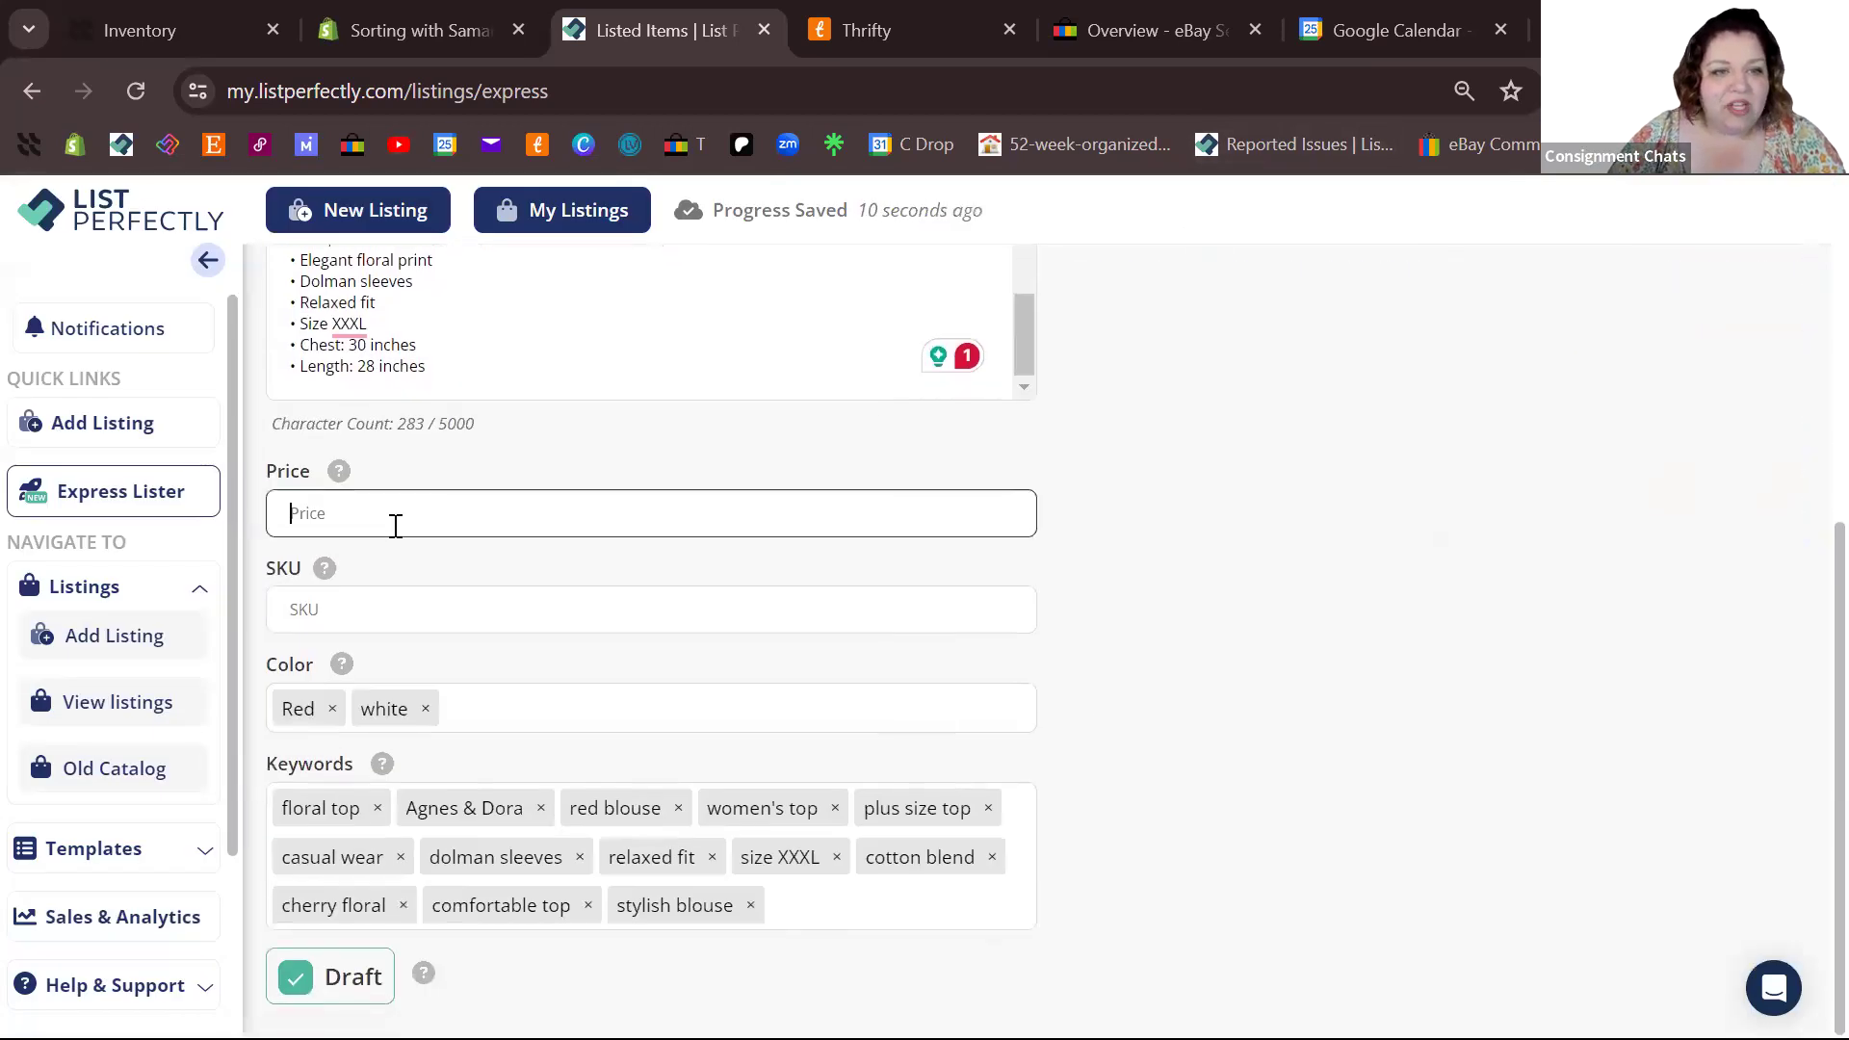
text(19)
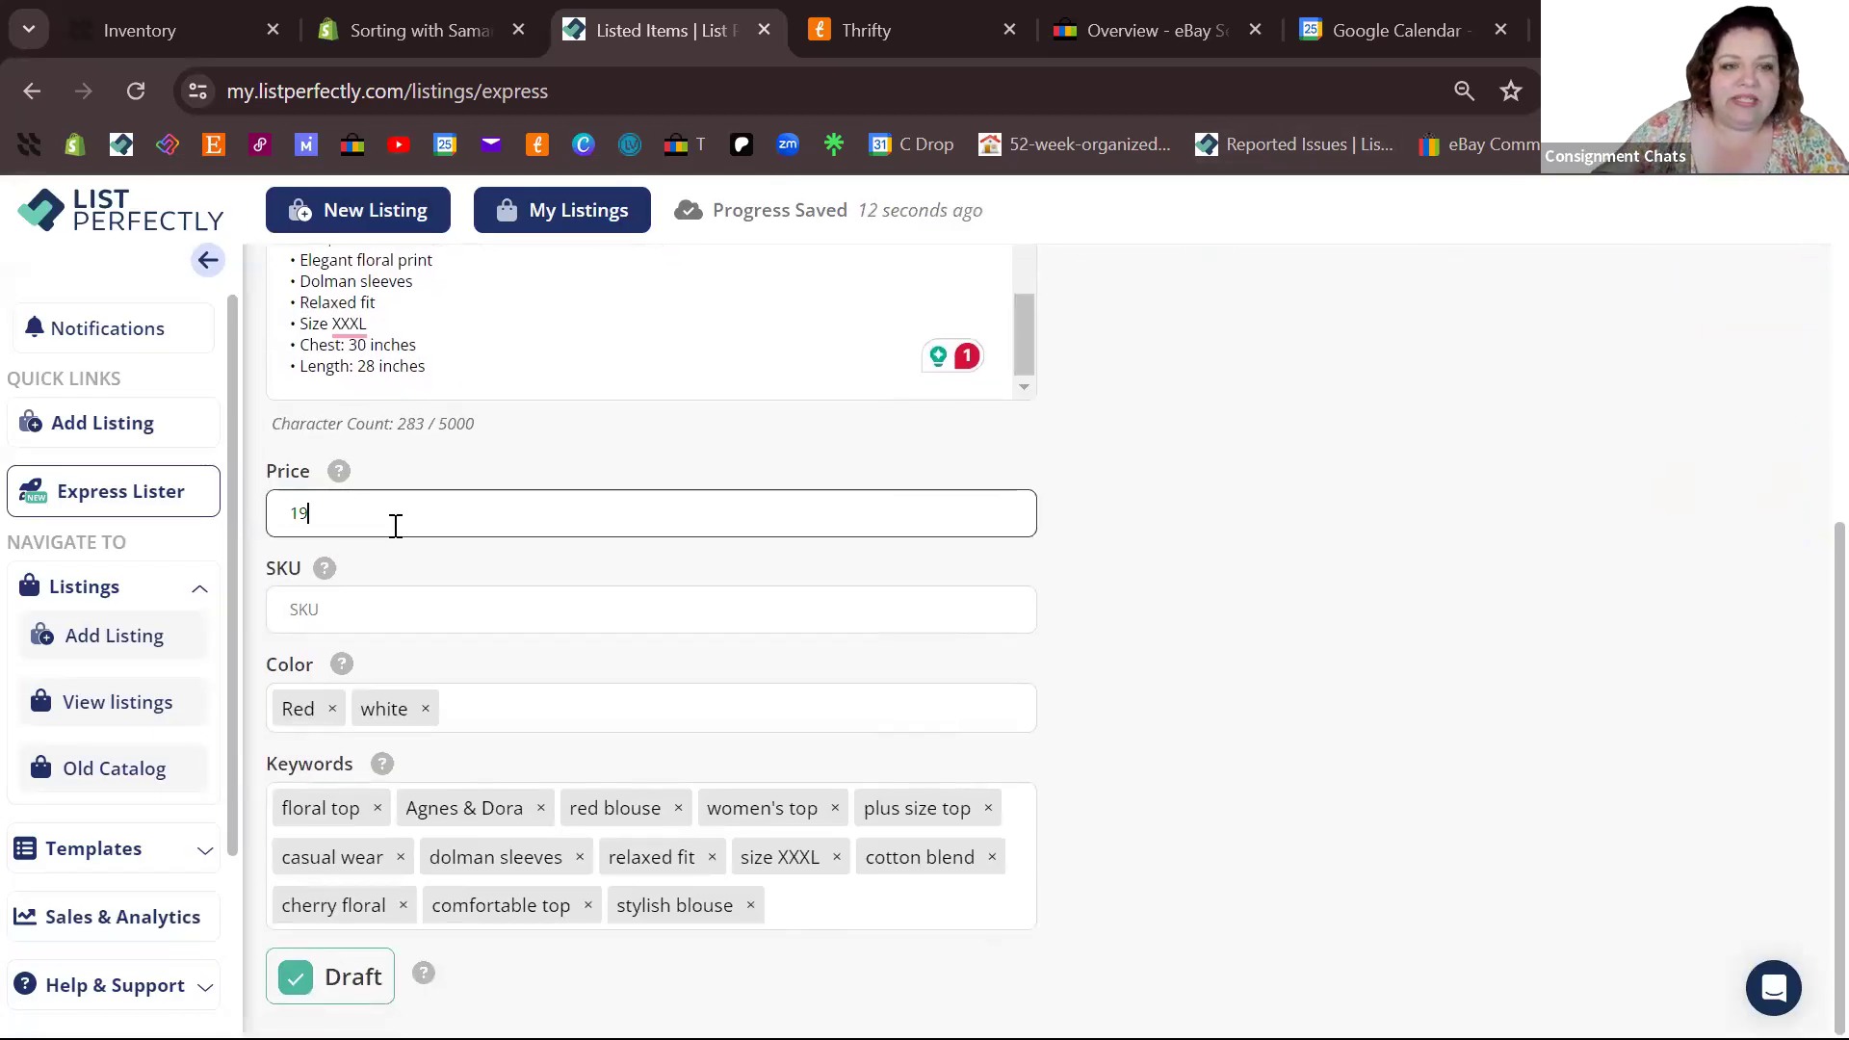
click(393, 593)
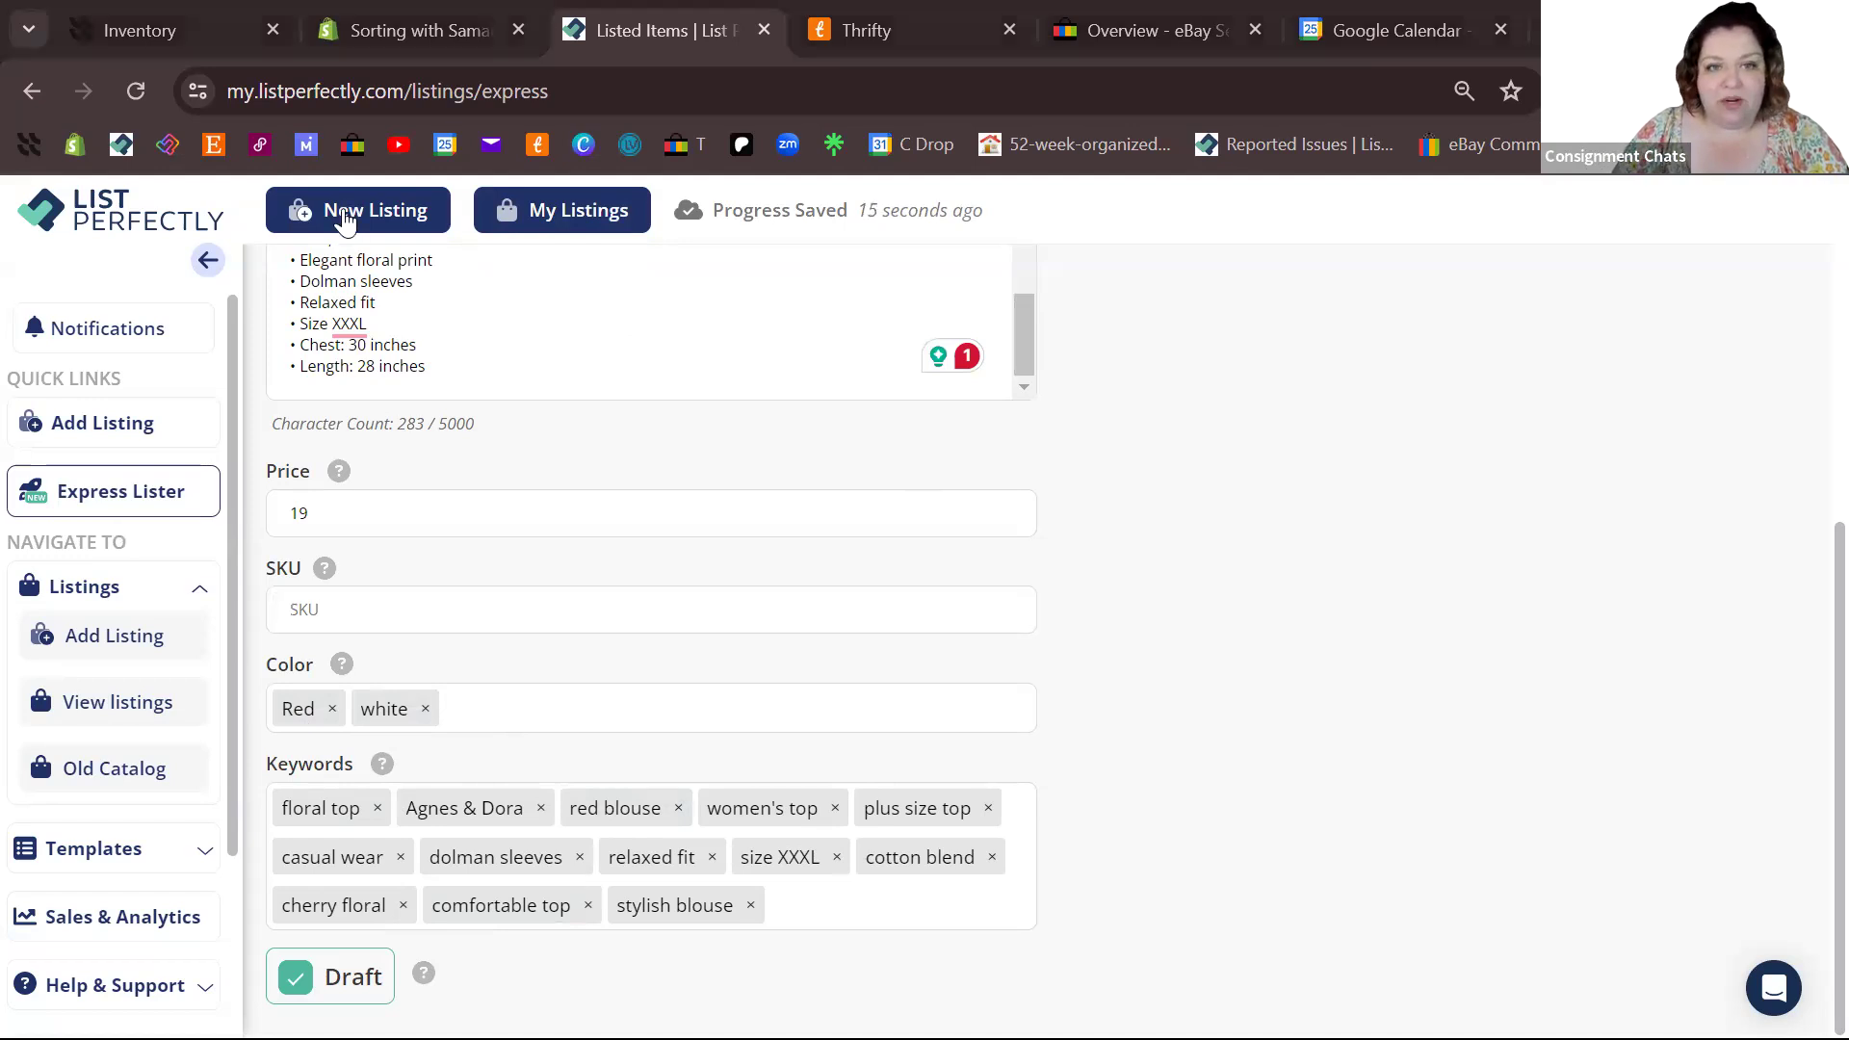
- View the catalog's listings filtered to drafts to check the saved top, and return to the Express Lister
click(573, 206)
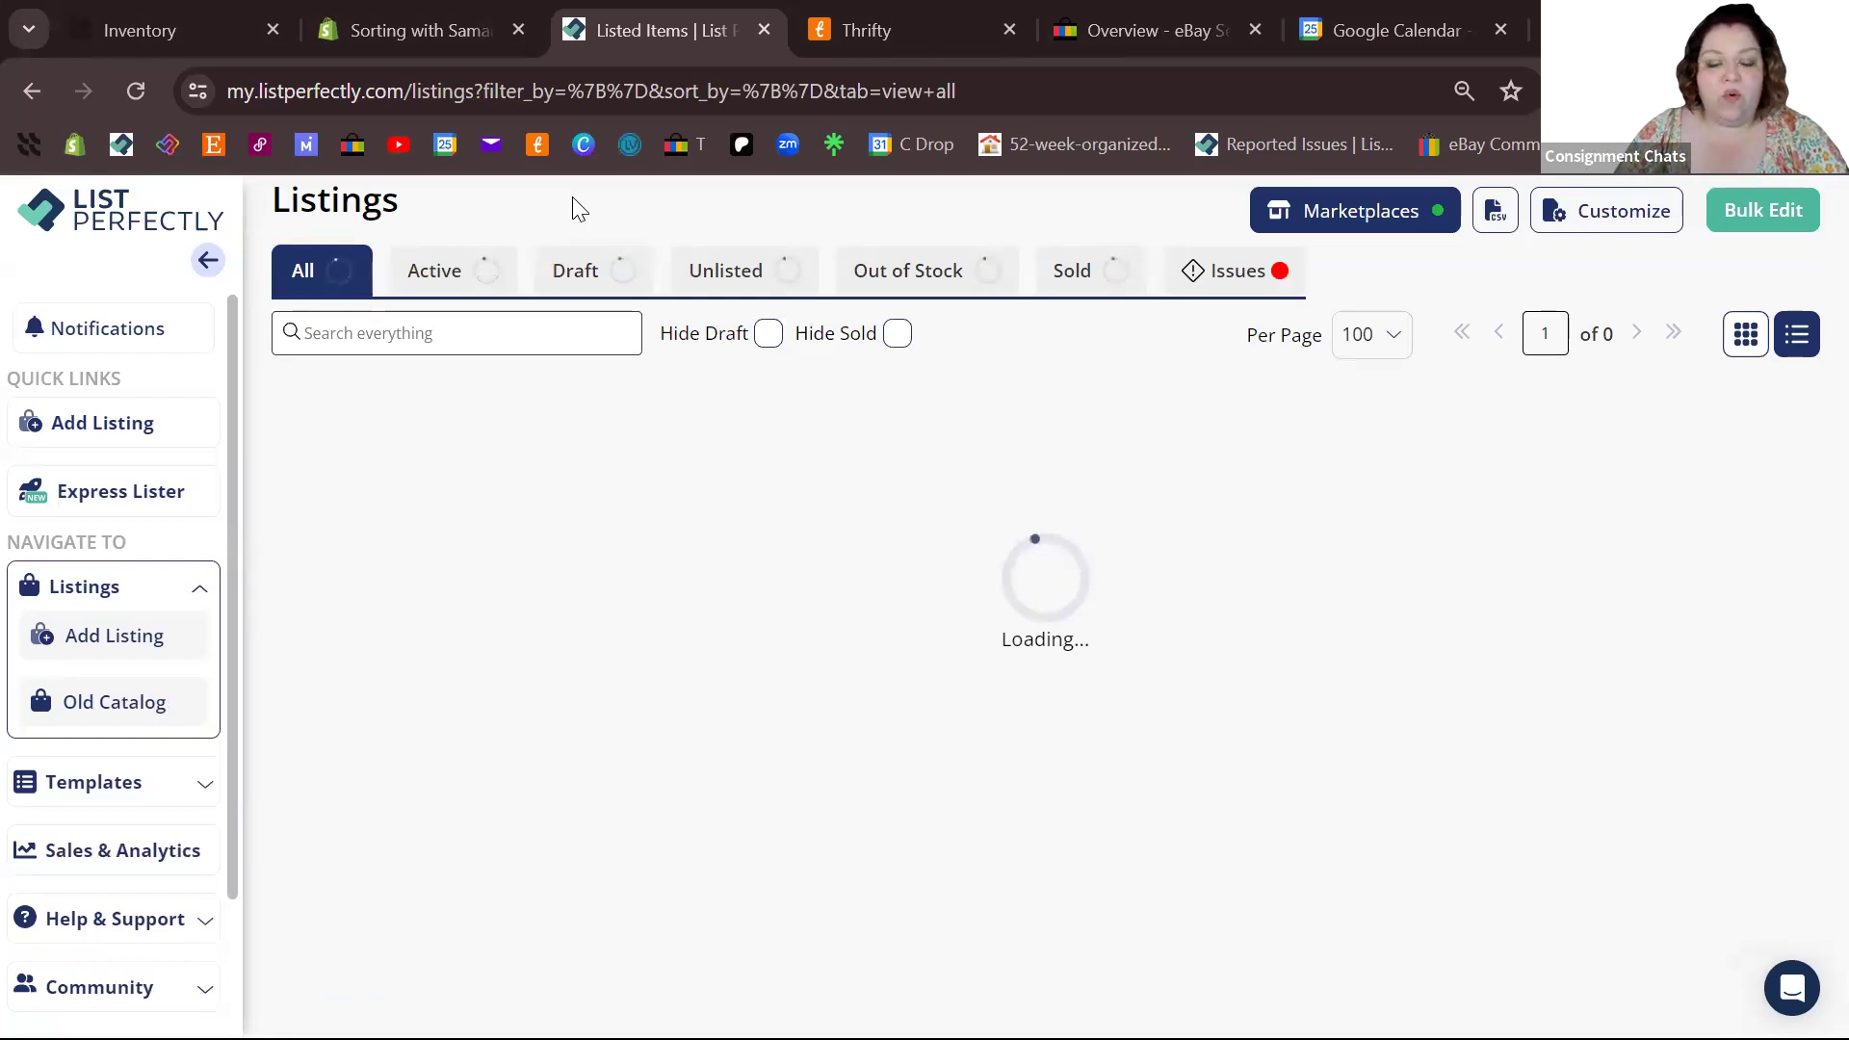
click(583, 269)
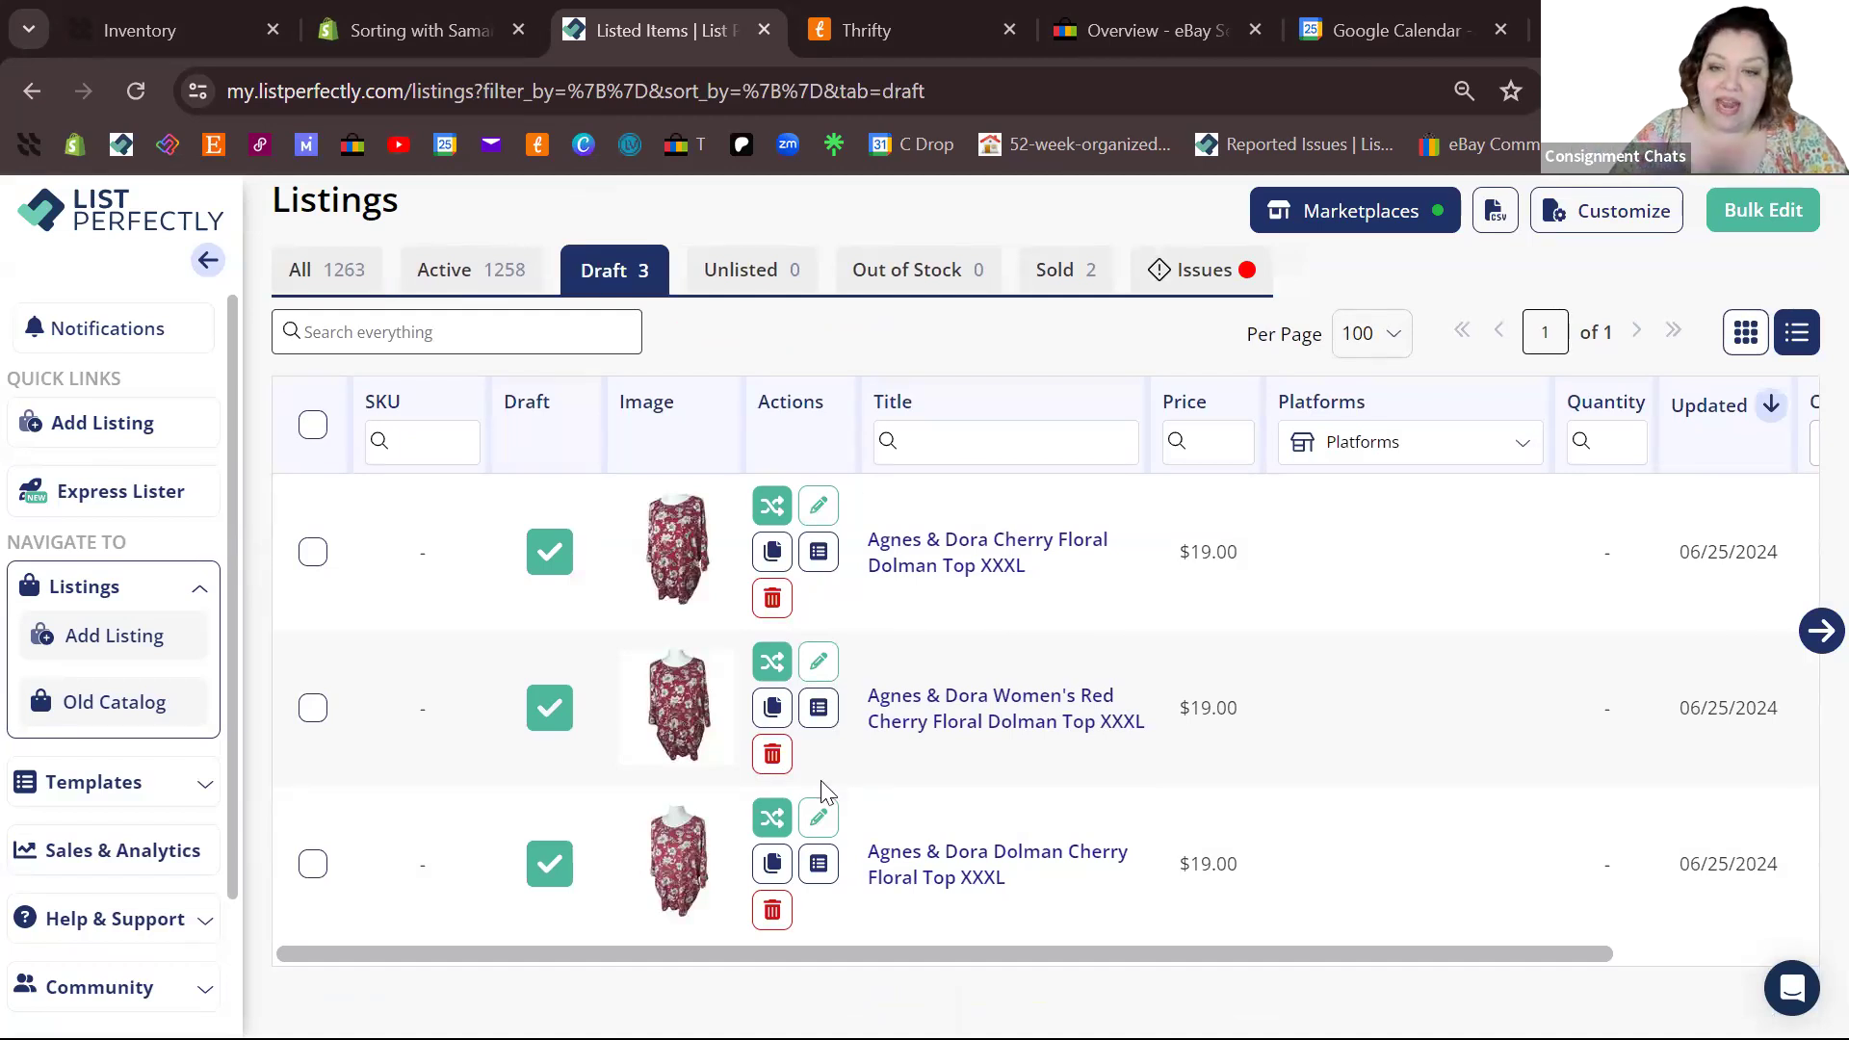
click(121, 508)
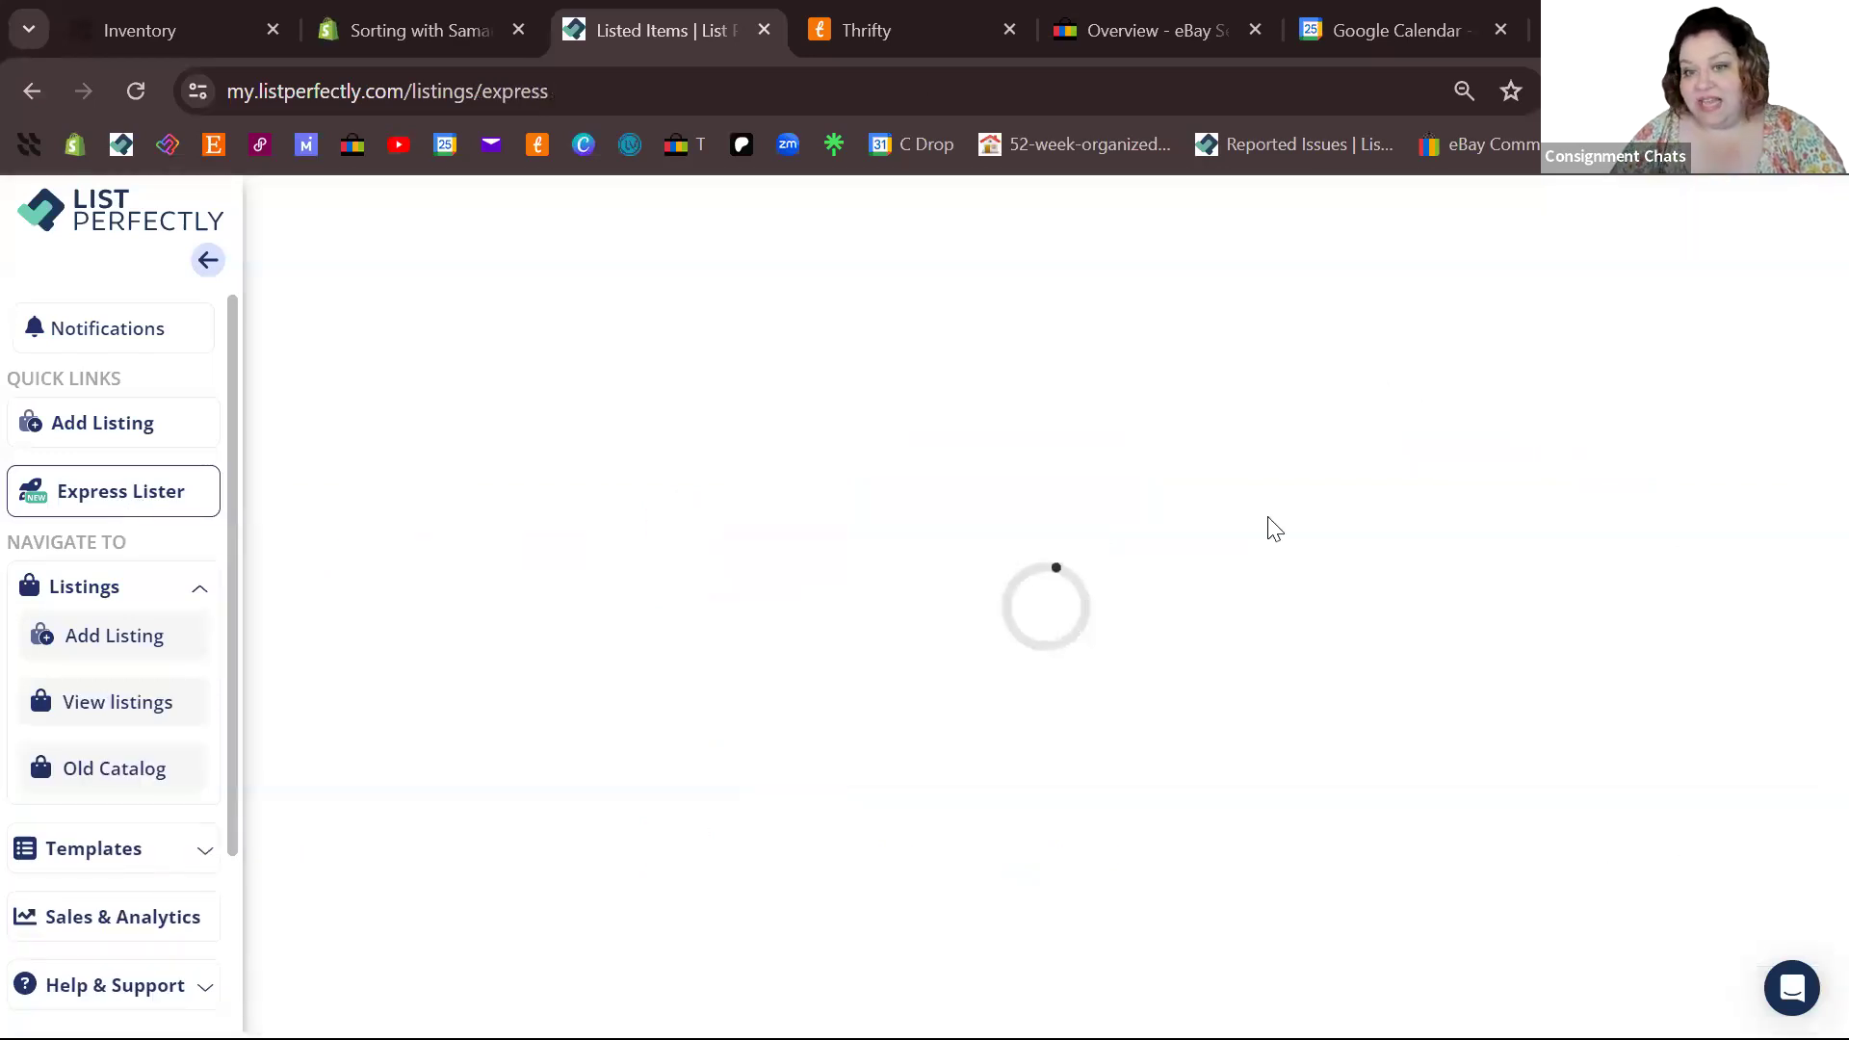